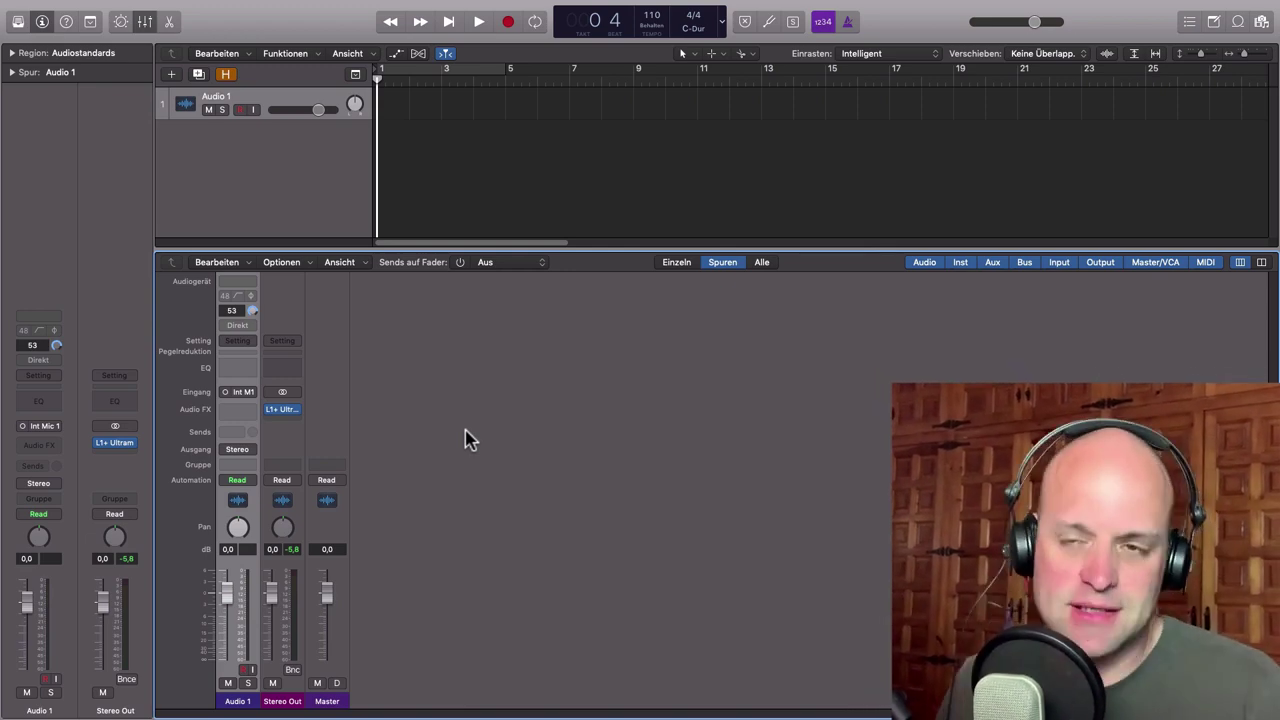
# Step: Add one new software instrument track to the project, with the sound library shown
pyautogui.press('y')
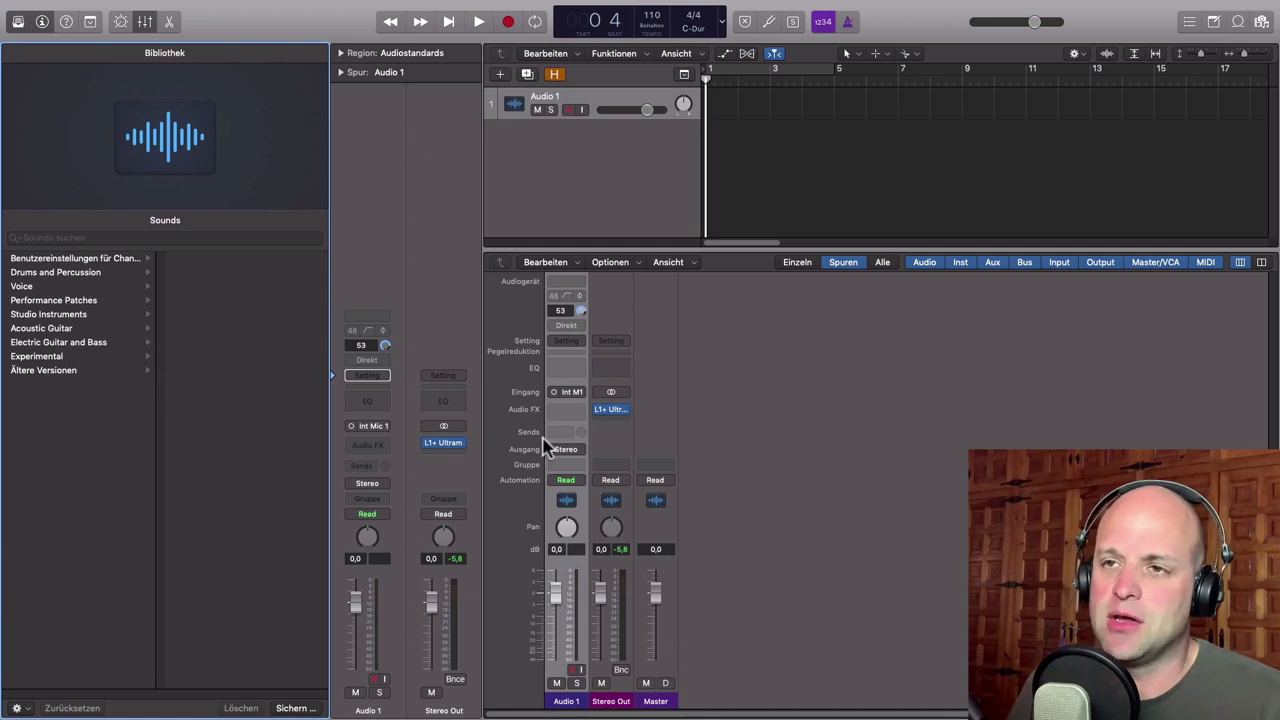
pyautogui.click(501, 75)
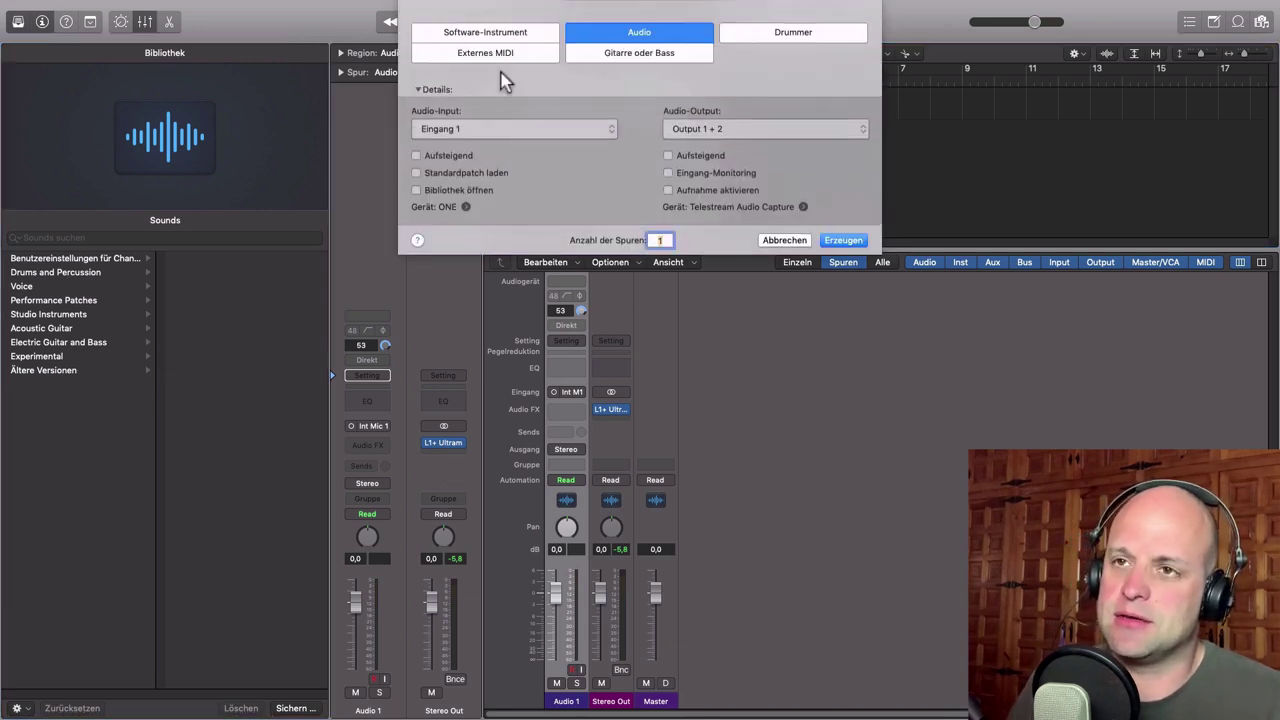
pyautogui.click(488, 33)
pyautogui.click(840, 205)
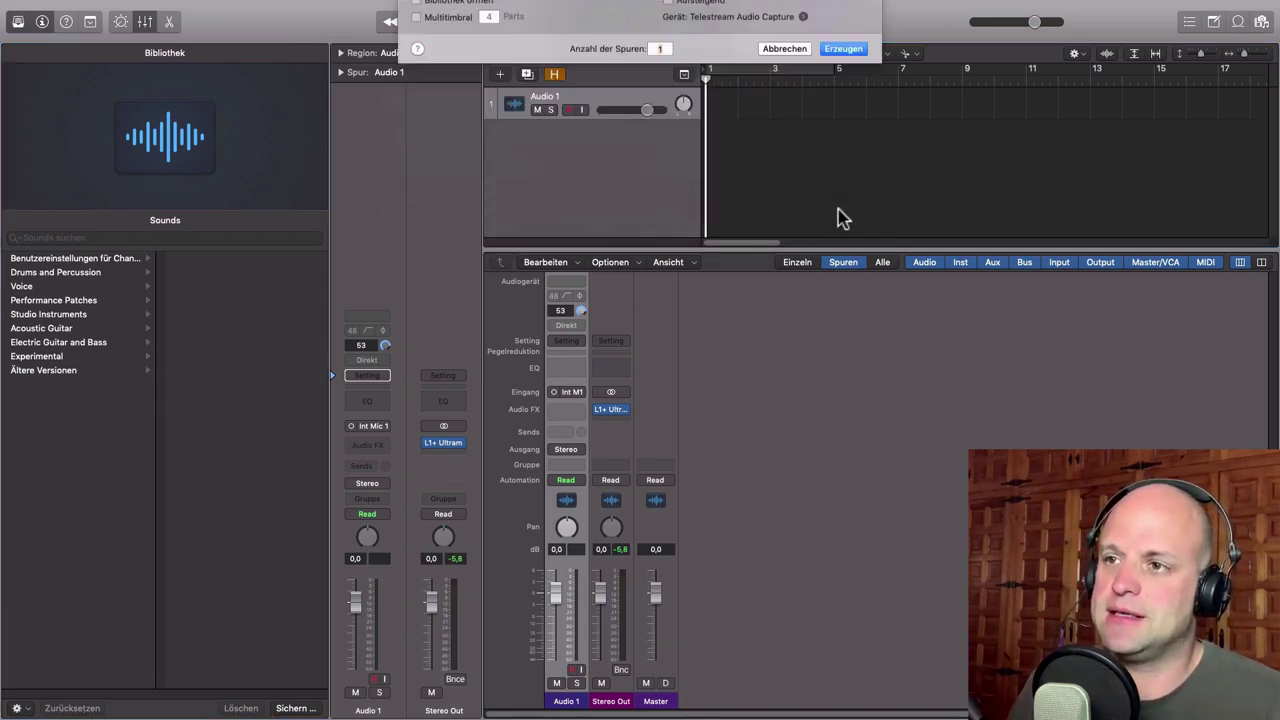
# Step: Search the sound library for "fm", load the 80s FM Piano patch on the new instrument track and hide the library
pyautogui.click(90, 238)
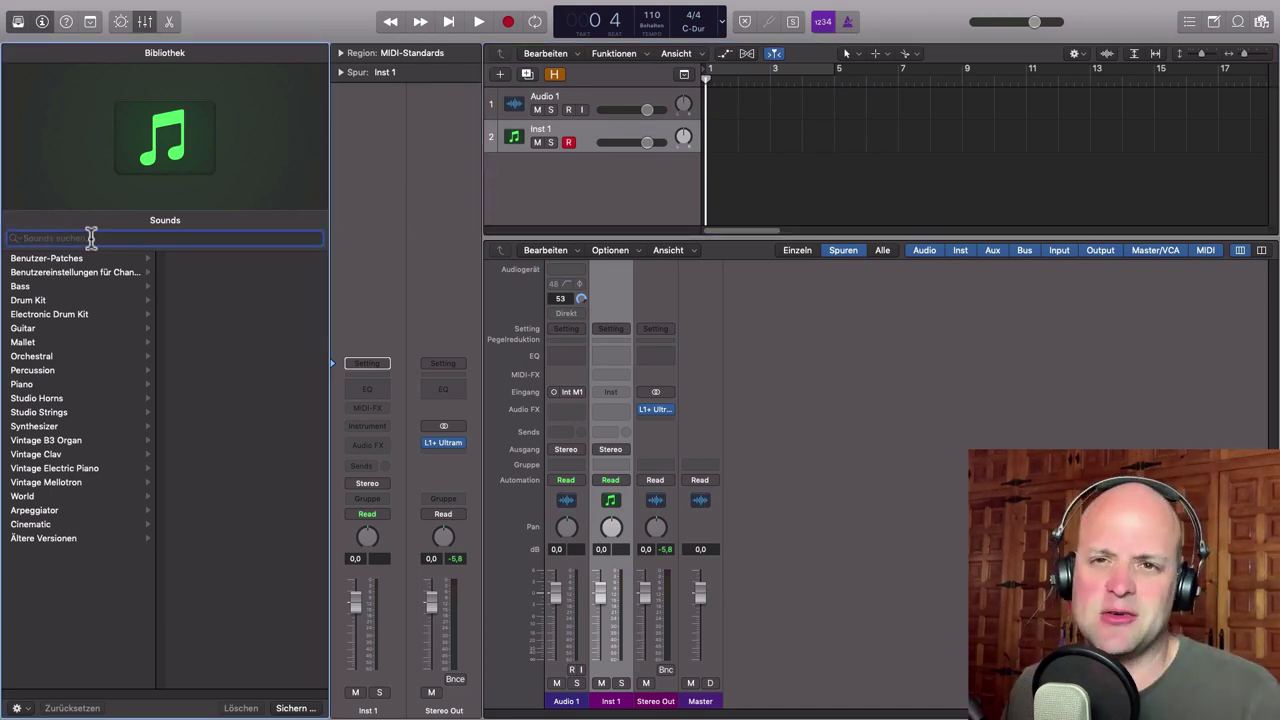
pyautogui.write('fm')
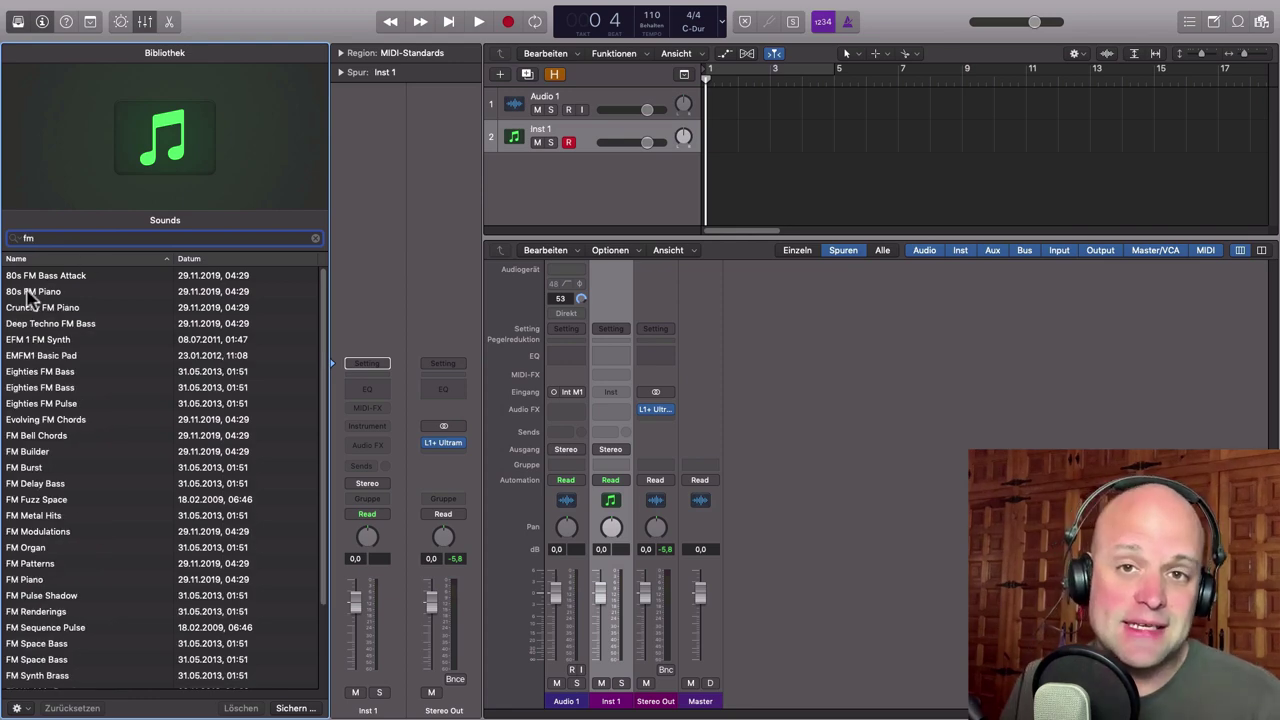
pyautogui.click(38, 292)
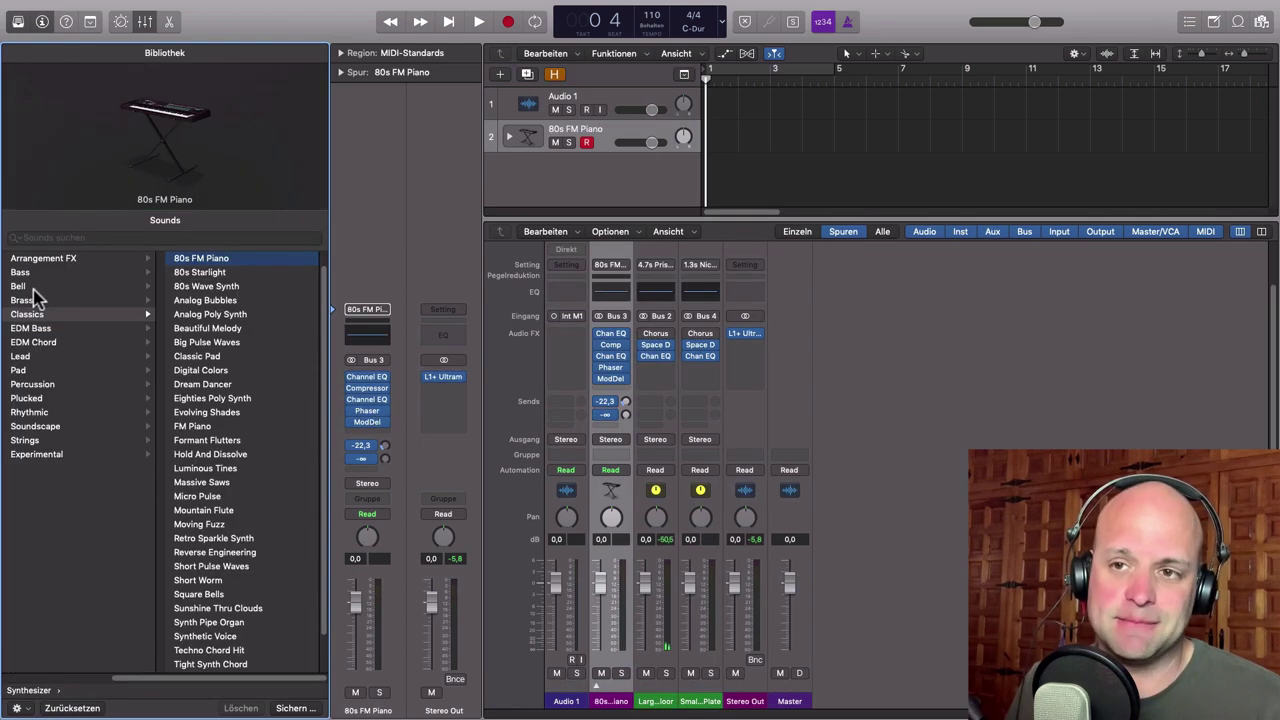
pyautogui.press('y')
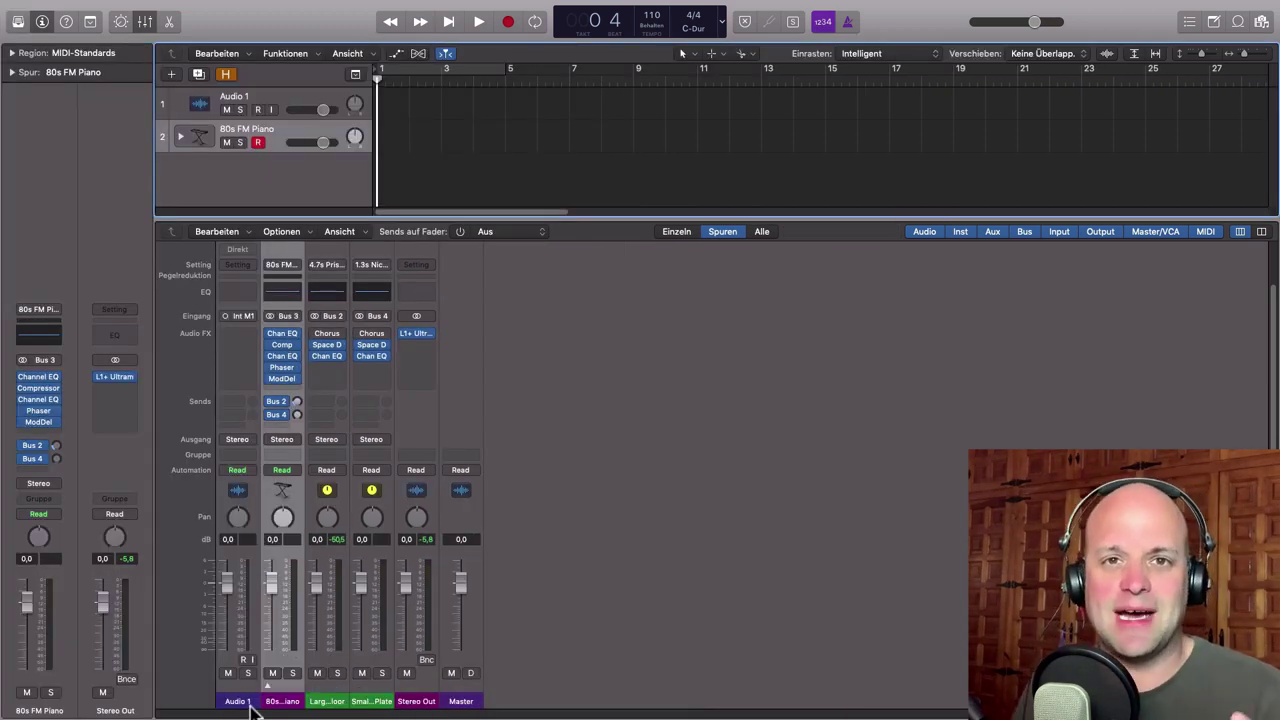
# Step: Remove the Bus 4 and Bus 2 sends from the 80s FM Piano channel
pyautogui.click(285, 420)
pyautogui.click(308, 507)
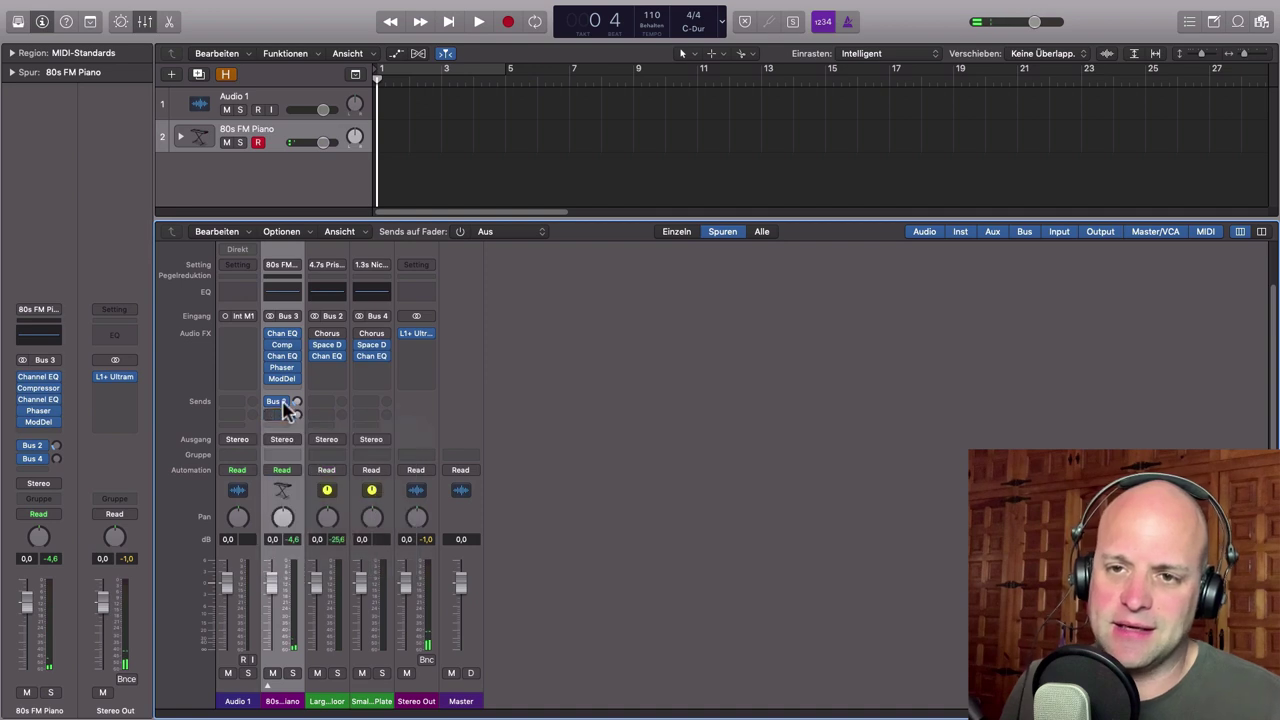
pyautogui.click(285, 415)
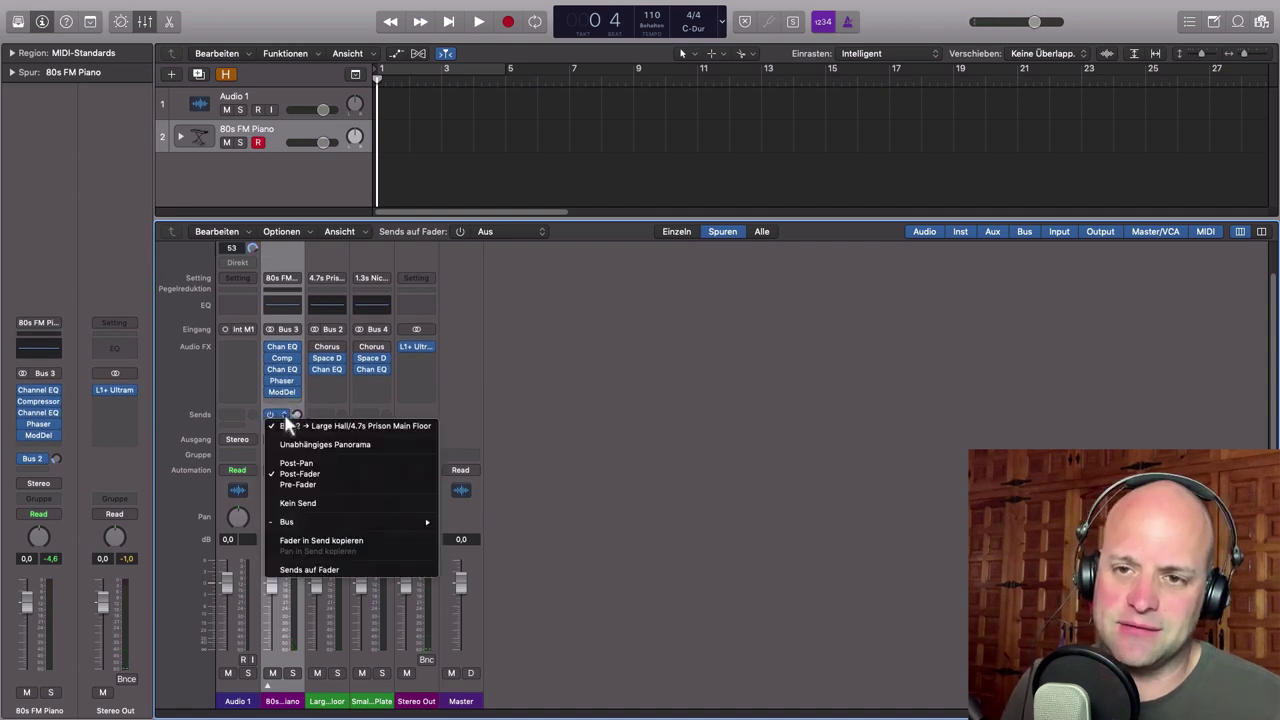
pyautogui.click(302, 504)
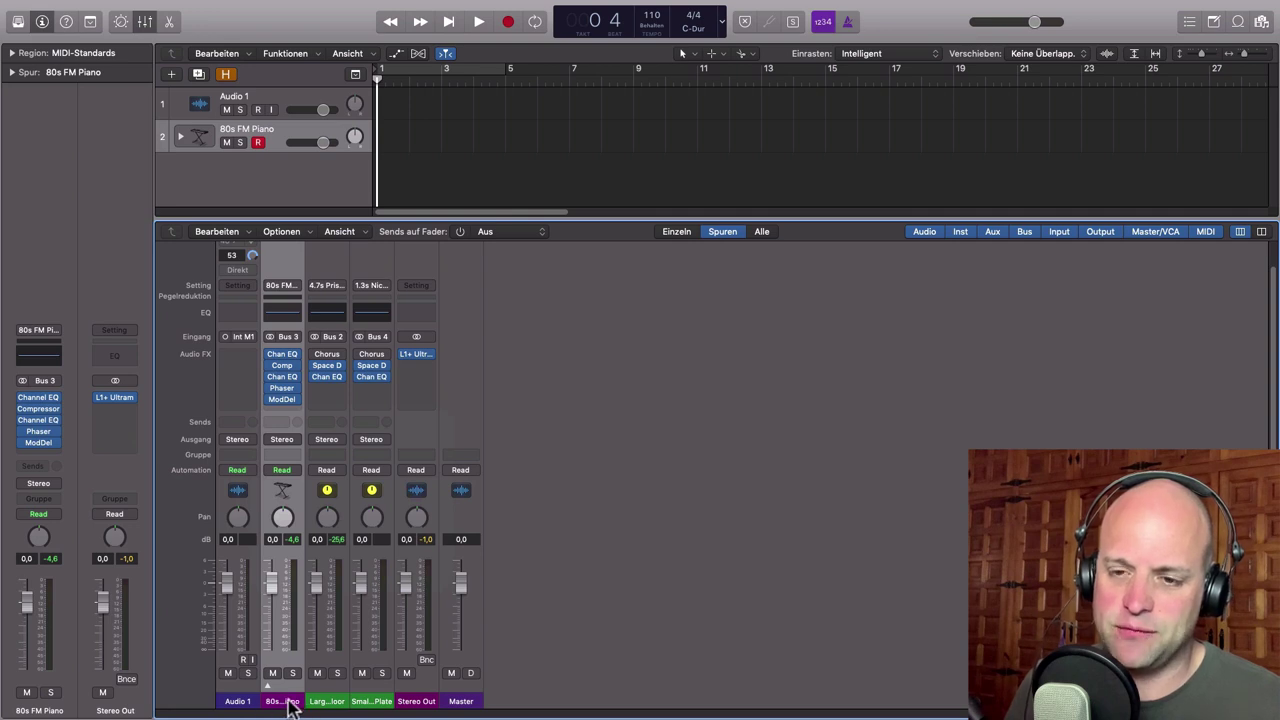
# Step: Delete the two reverb aux channels fed by Bus 2 and Bus 4 from the mixer
pyautogui.click(327, 701)
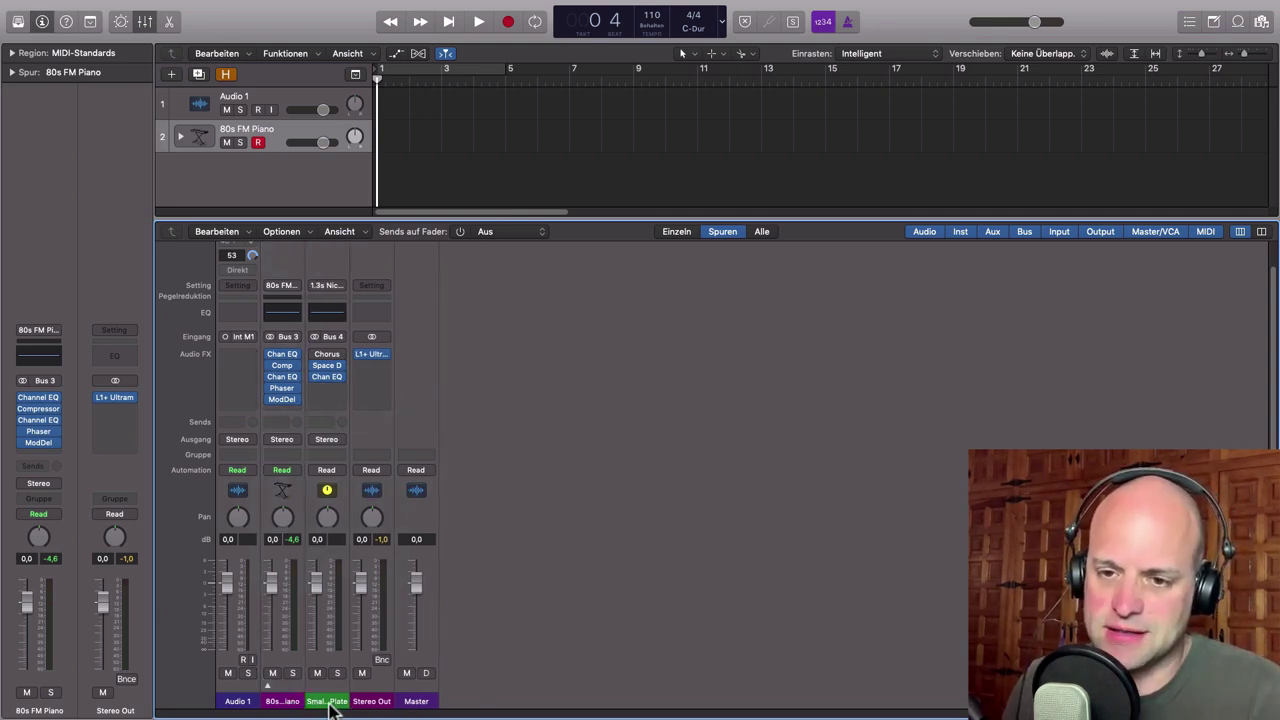
pyautogui.click(330, 701)
pyautogui.click(283, 701)
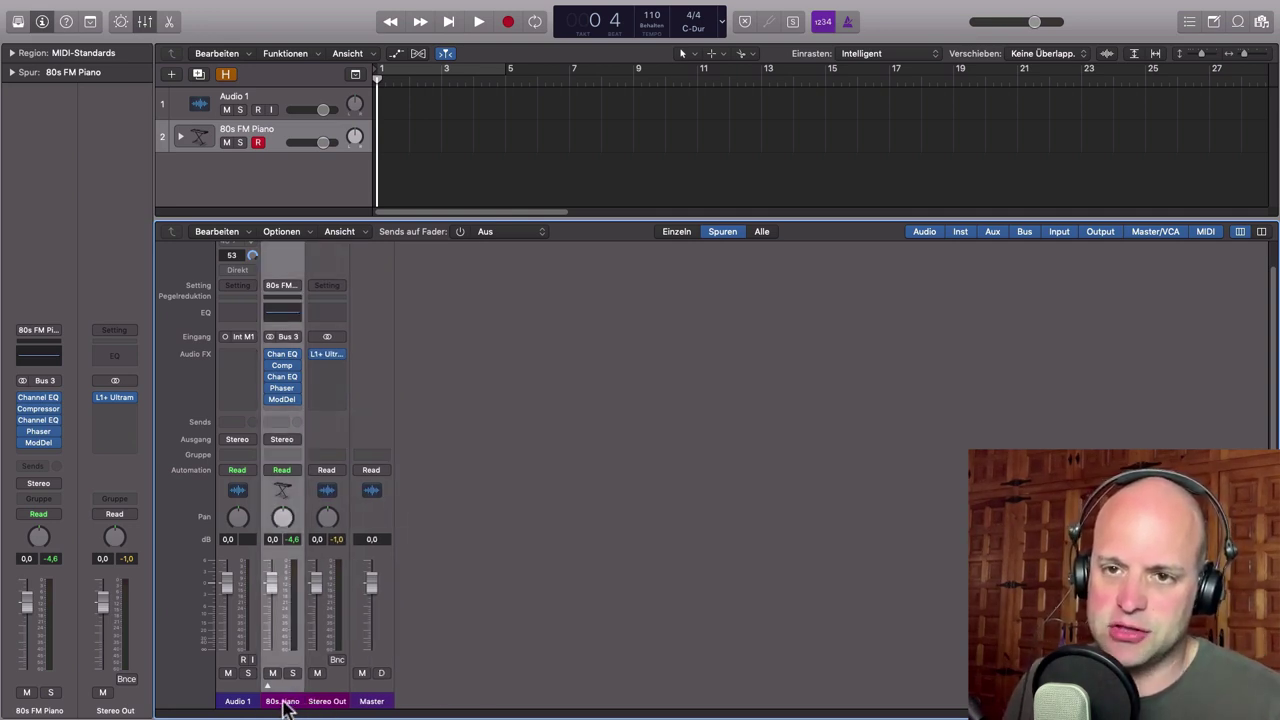
# Step: Add a send to Bus 1 on the 80s FM Piano channel and name its new aux channel Hall
pyautogui.click(282, 424)
pyautogui.moveTo(290, 447)
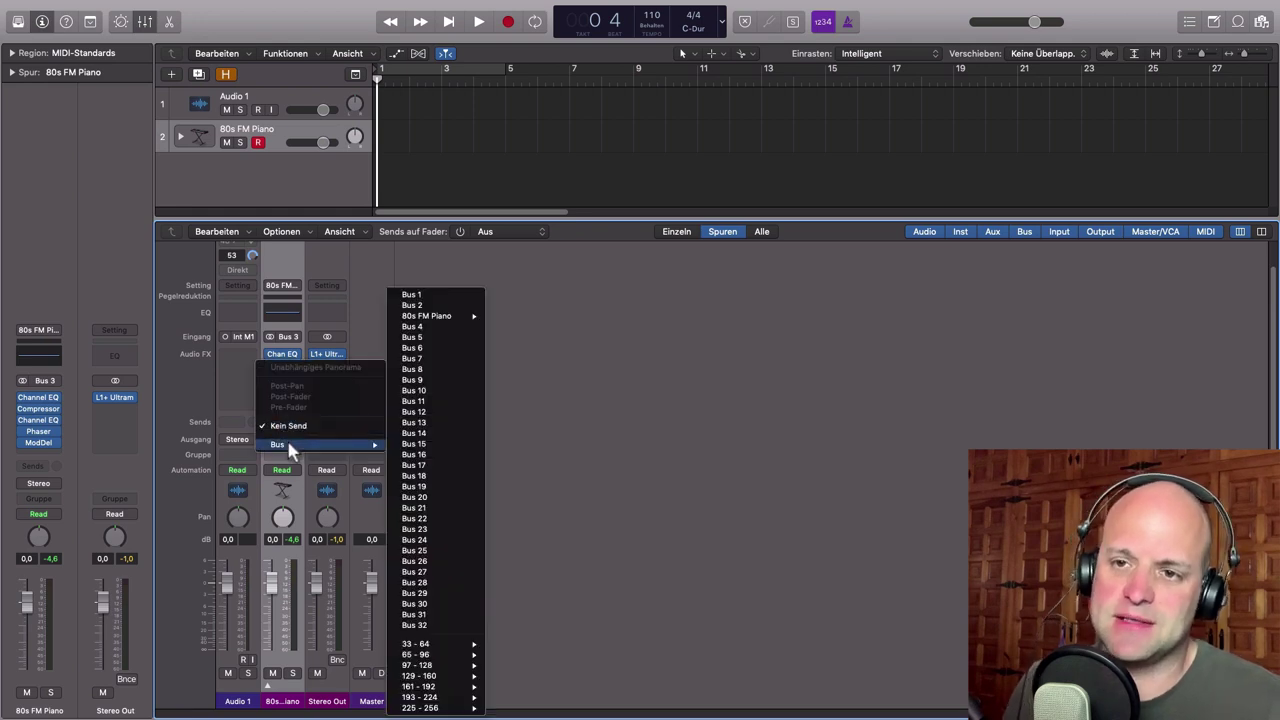
pyautogui.click(443, 295)
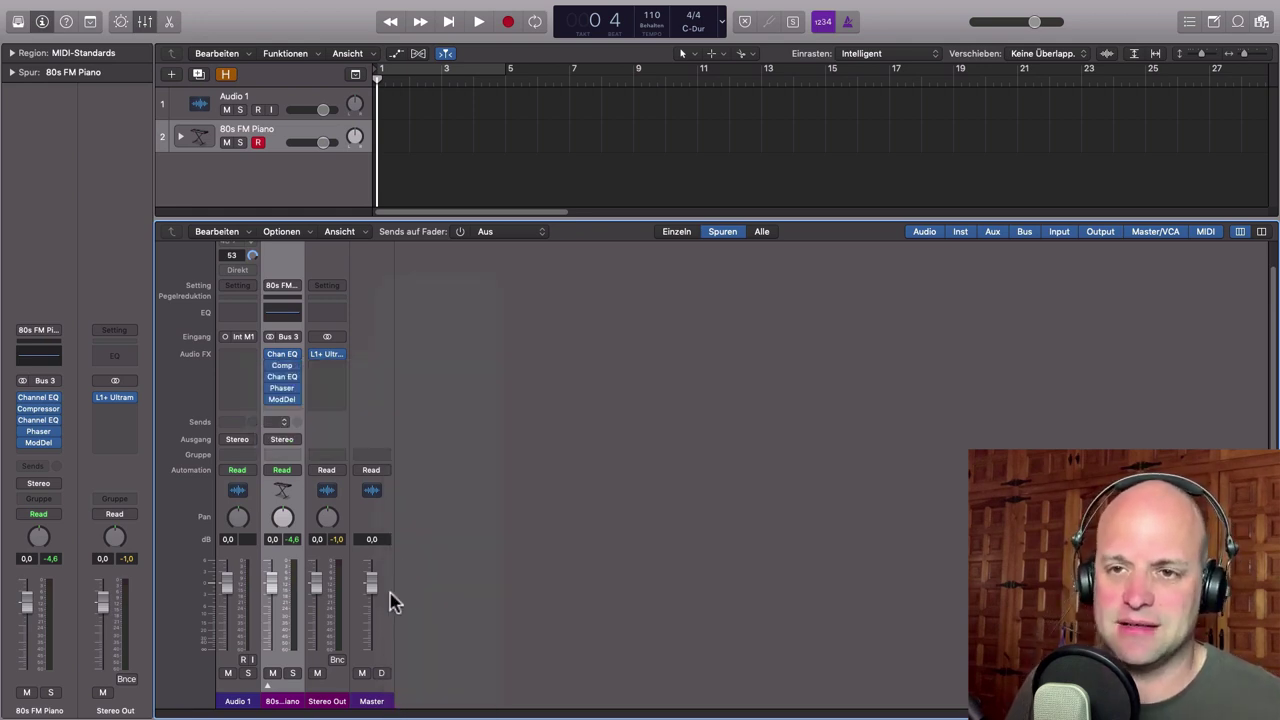
pyautogui.click(328, 701)
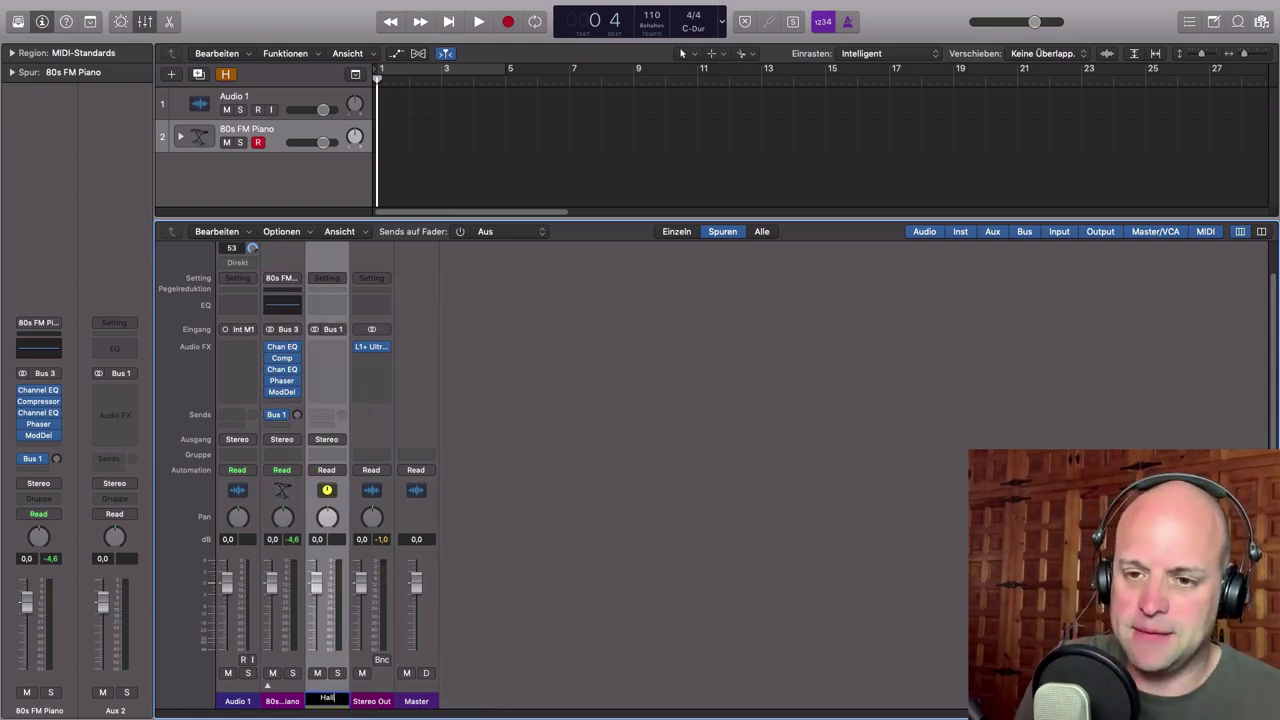
pyautogui.write('Hall')
pyautogui.press('Return')
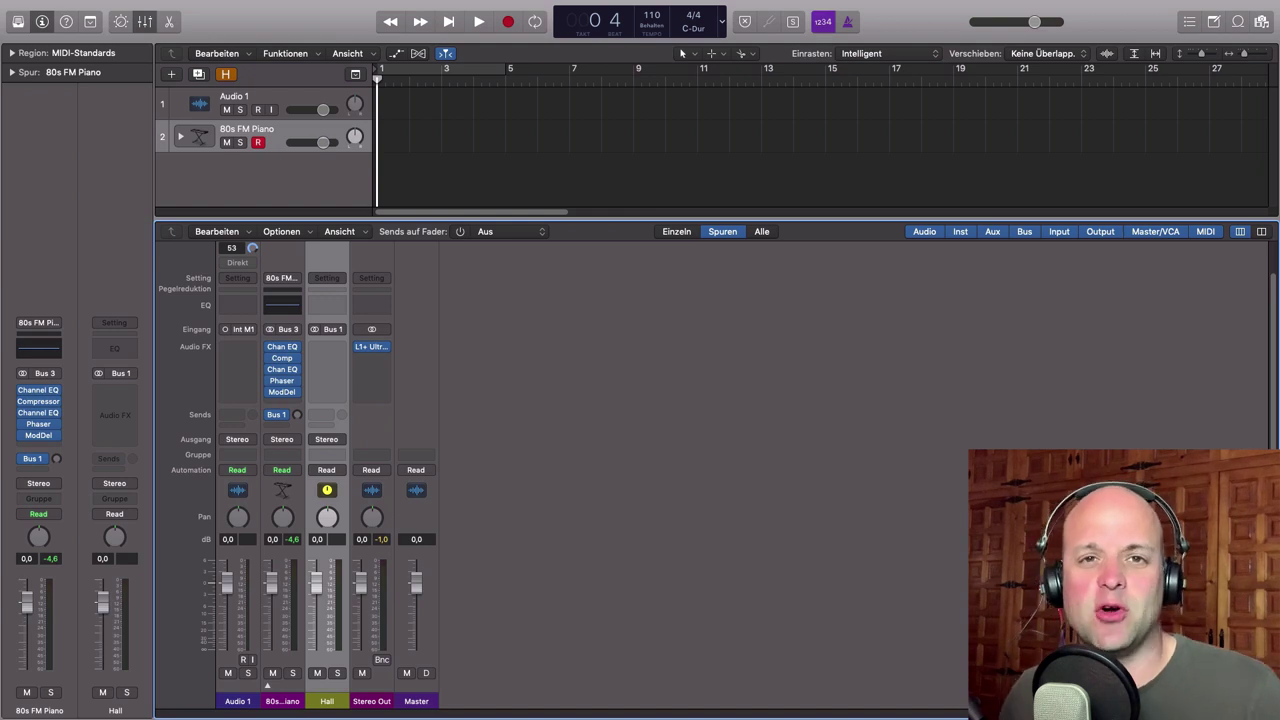
# Step: Insert a stereo ChromaVerb on the Hall channel and move its window clear of the mixer strips
pyautogui.click(328, 350)
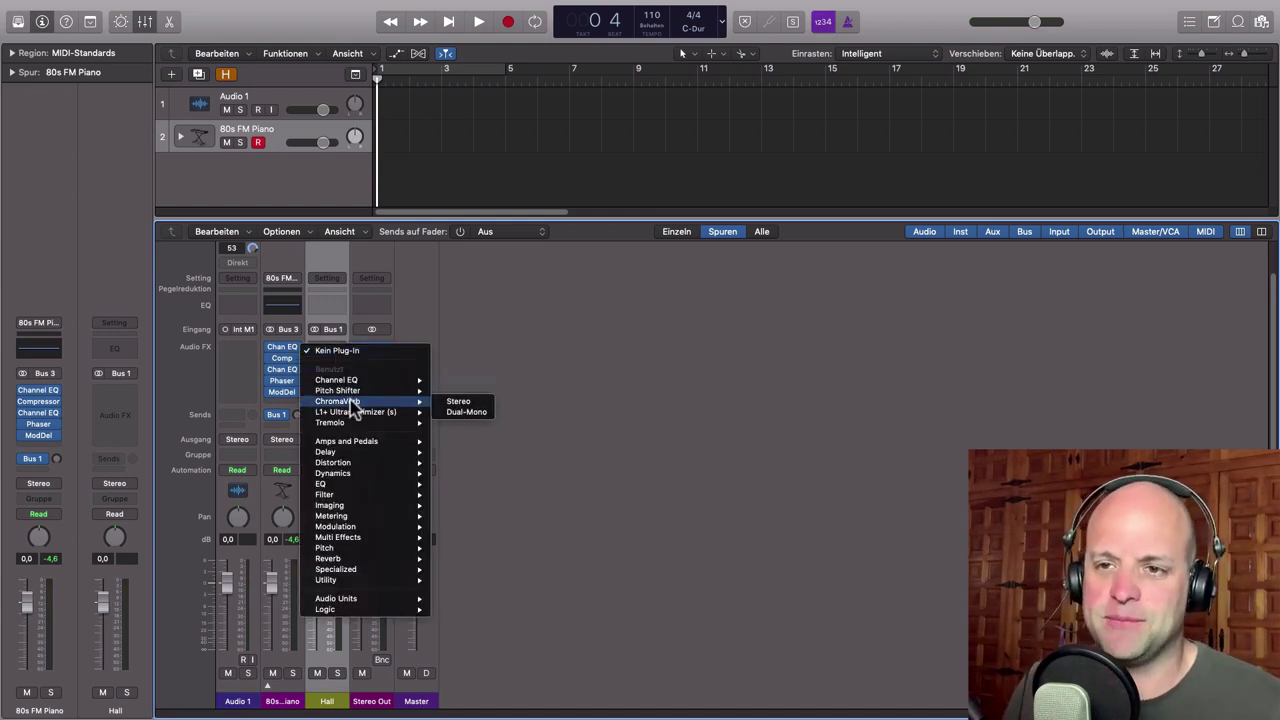
pyautogui.click(464, 401)
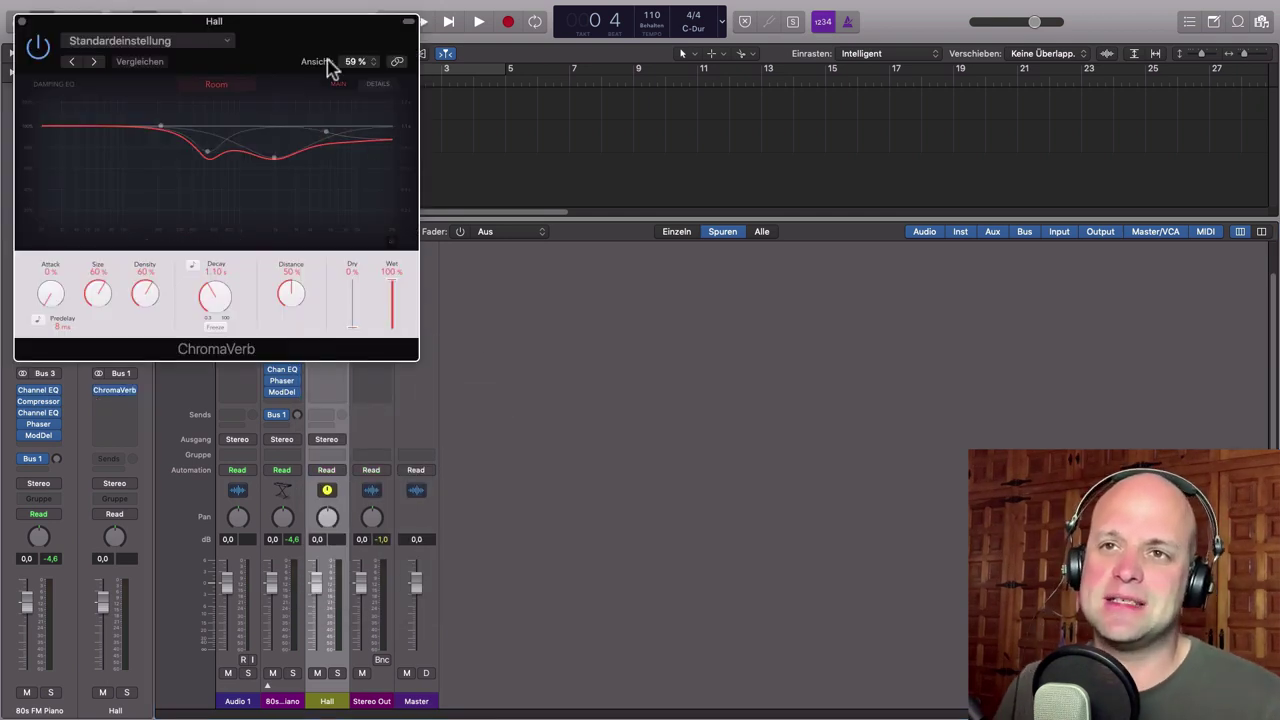
pyautogui.moveTo(310, 20); pyautogui.dragTo(688, 195)
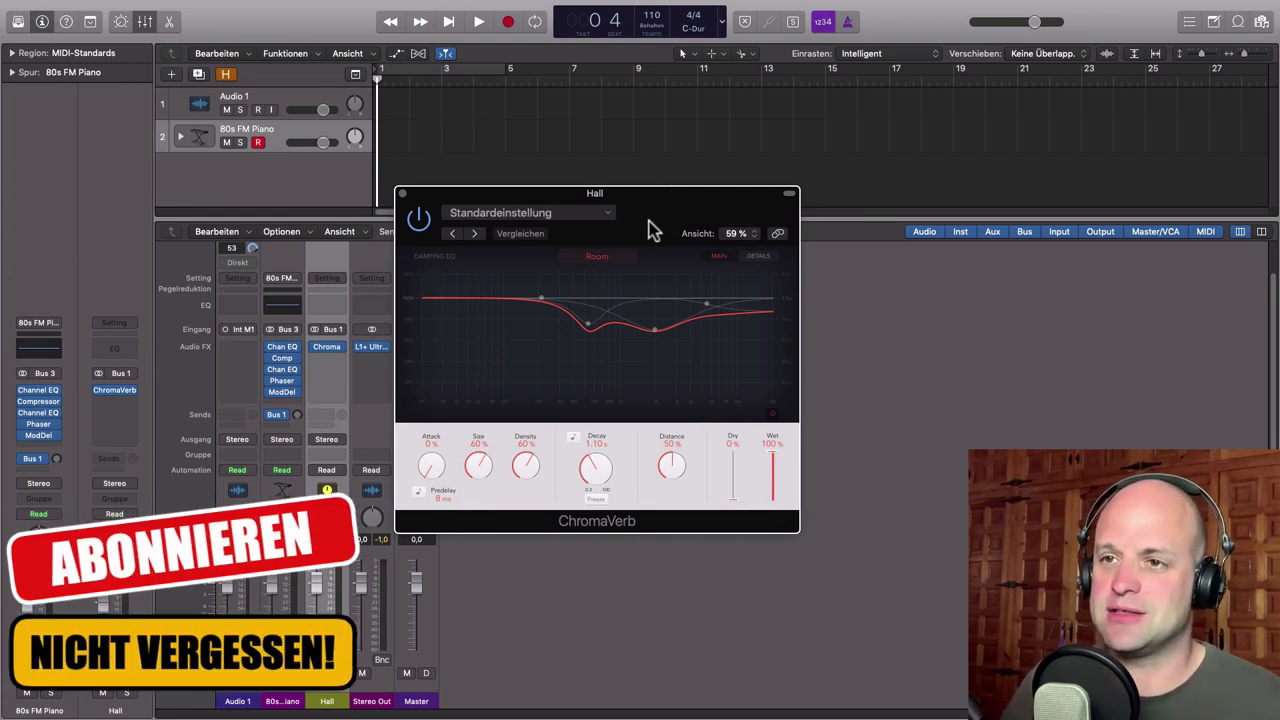
# Step: Load the Clean Ambient Tail preset from Synth Reverbs in ChromaVerb
pyautogui.click(607, 213)
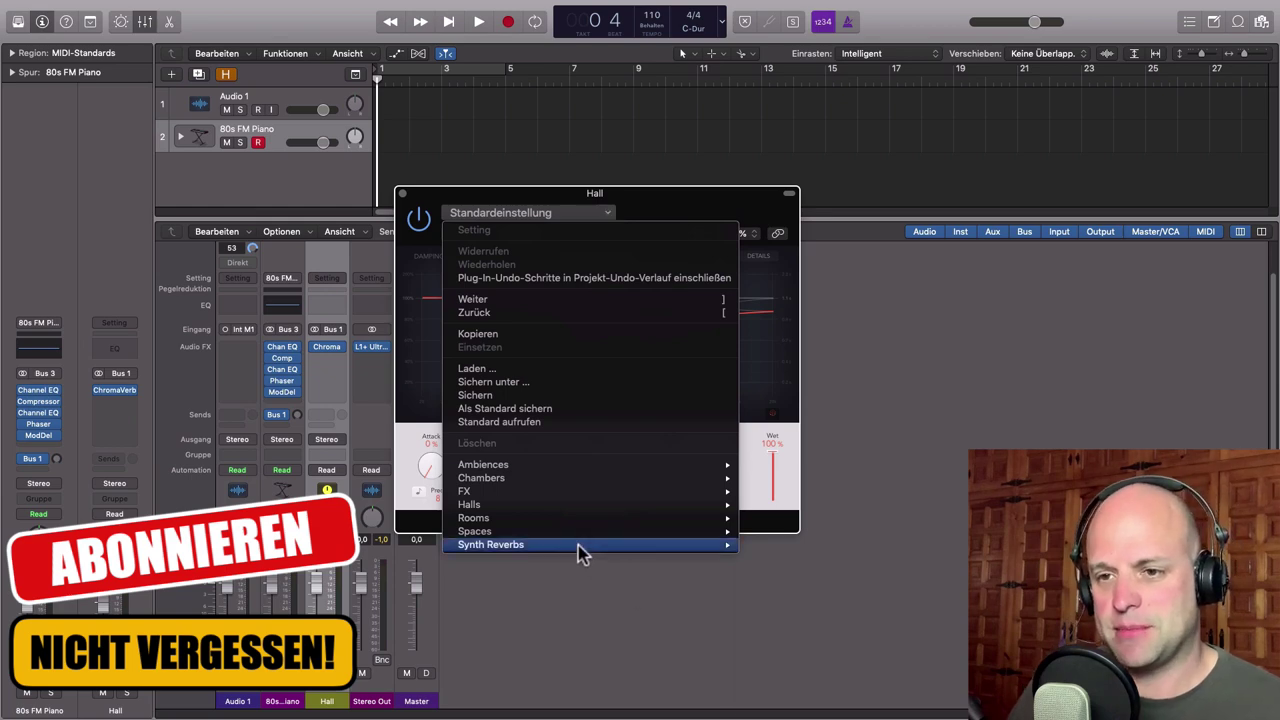
pyautogui.moveTo(580, 549)
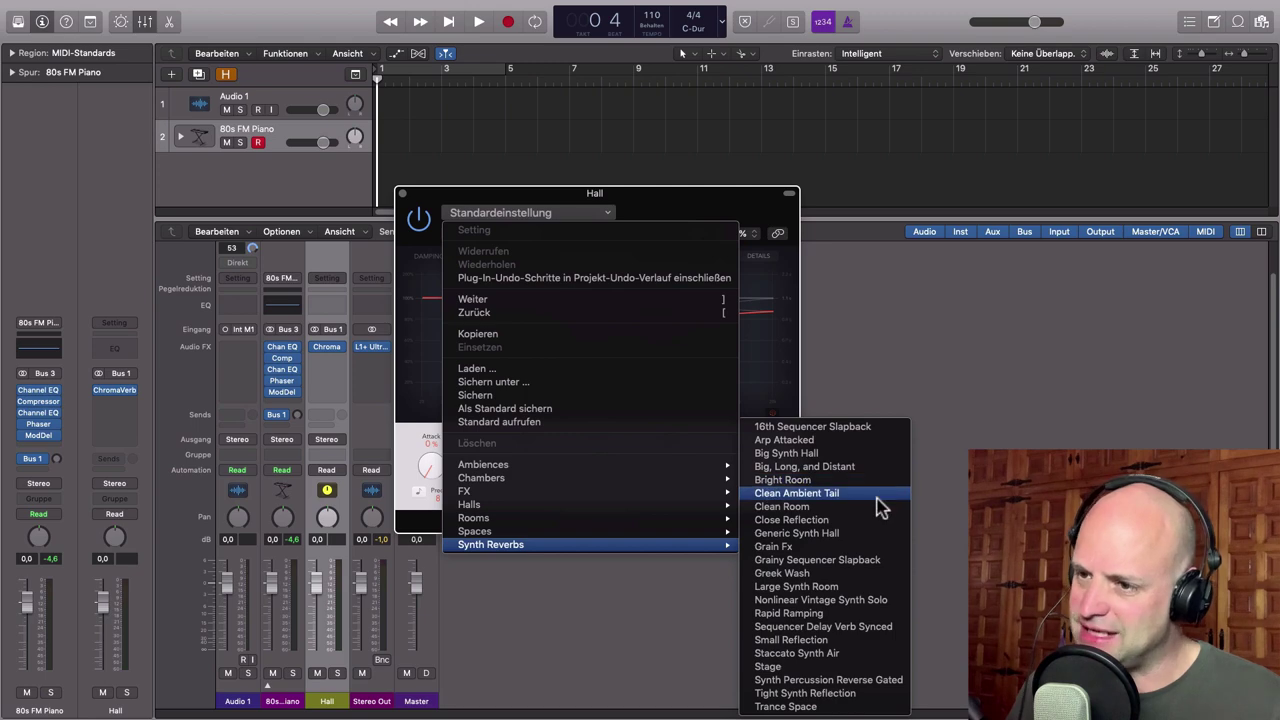
pyautogui.click(843, 493)
pyautogui.moveTo(669, 234); pyautogui.dragTo(738, 169)
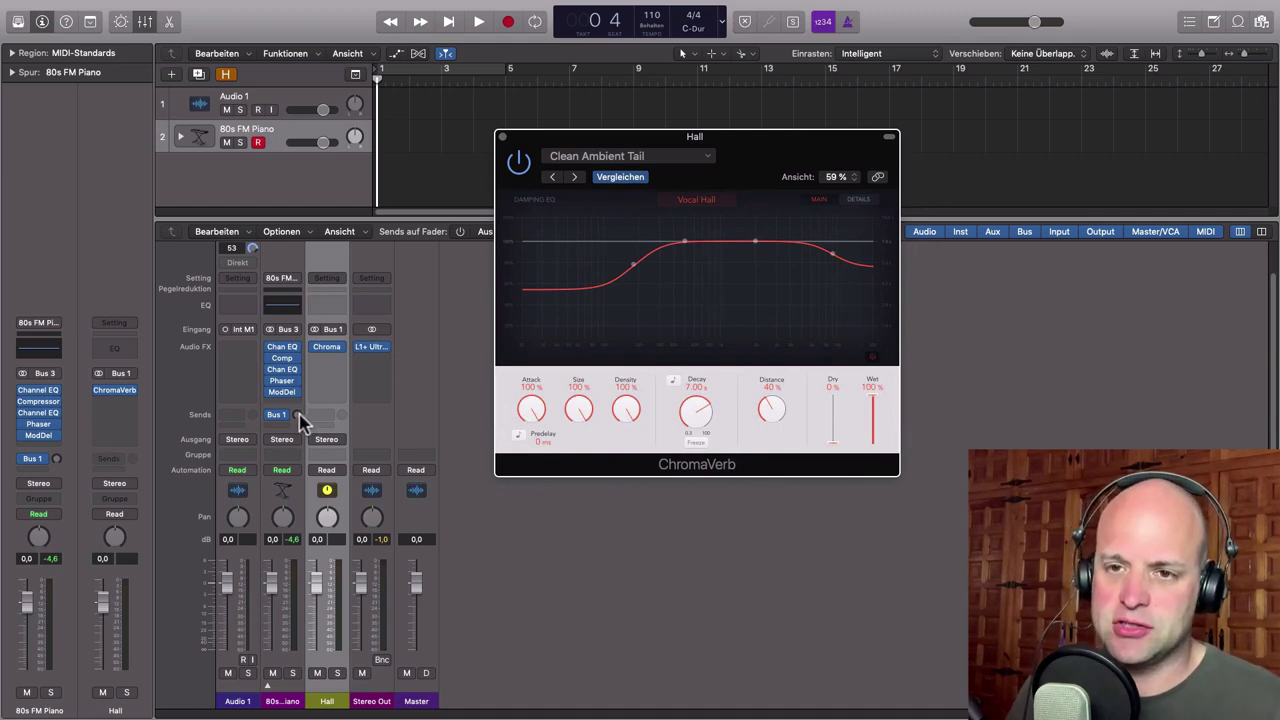
# Step: Raise the Bus 1 send level on the 80s FM Piano channel and switch that send to Pre-Fader
pyautogui.moveTo(298, 416)
pyautogui.mouseDown()
pyautogui.moveTo(280, 366)
pyautogui.moveTo(305, 425)
pyautogui.moveTo(296, 412)
pyautogui.mouseUp()
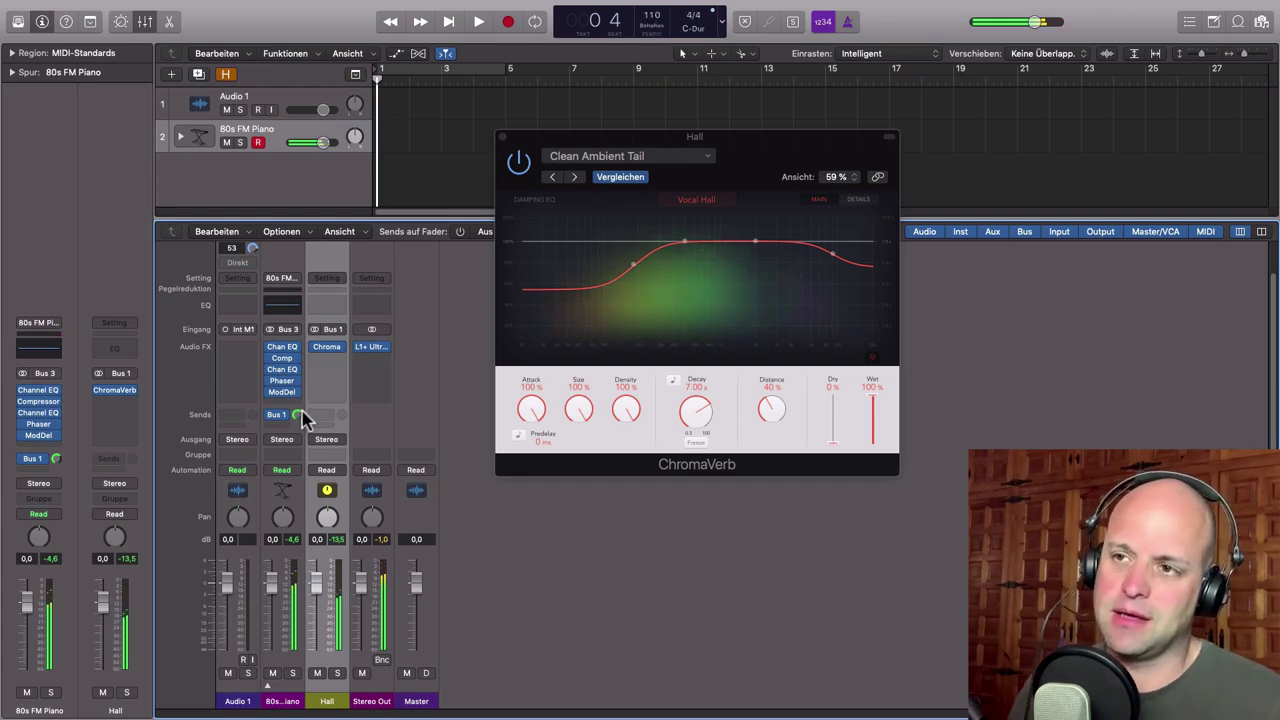
pyautogui.moveTo(740, 150); pyautogui.dragTo(780, 199)
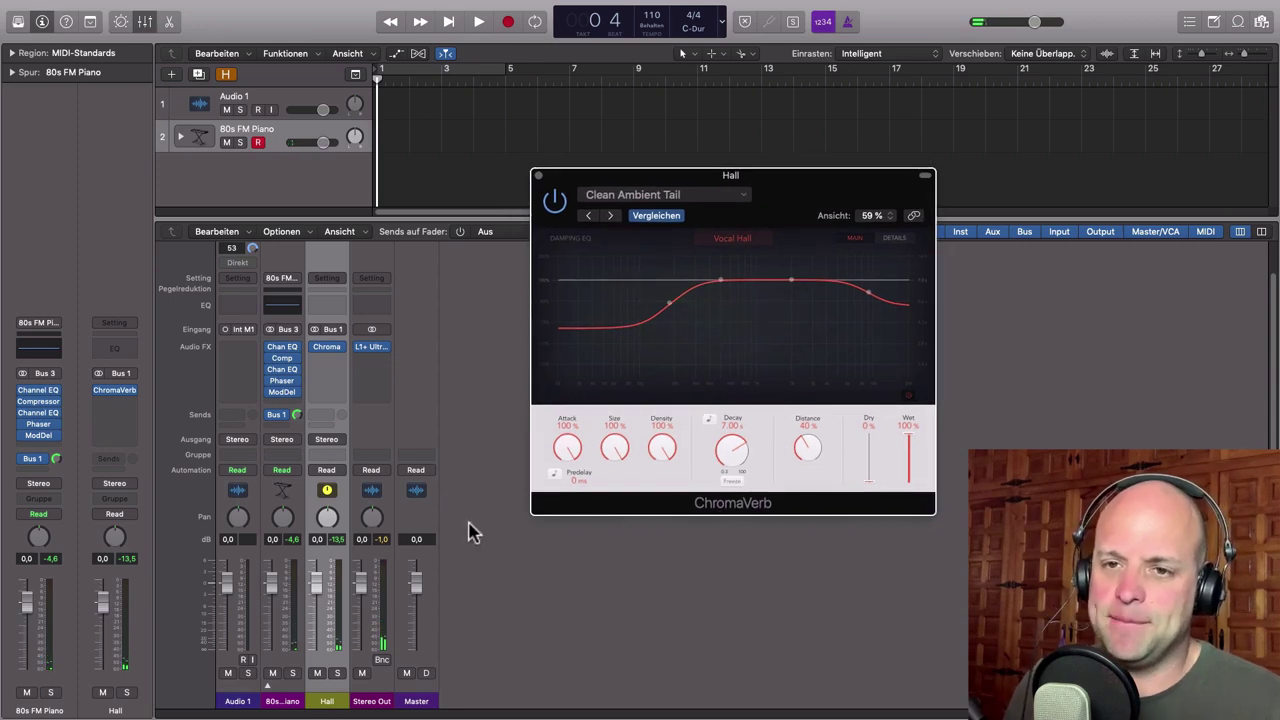
pyautogui.click(283, 416)
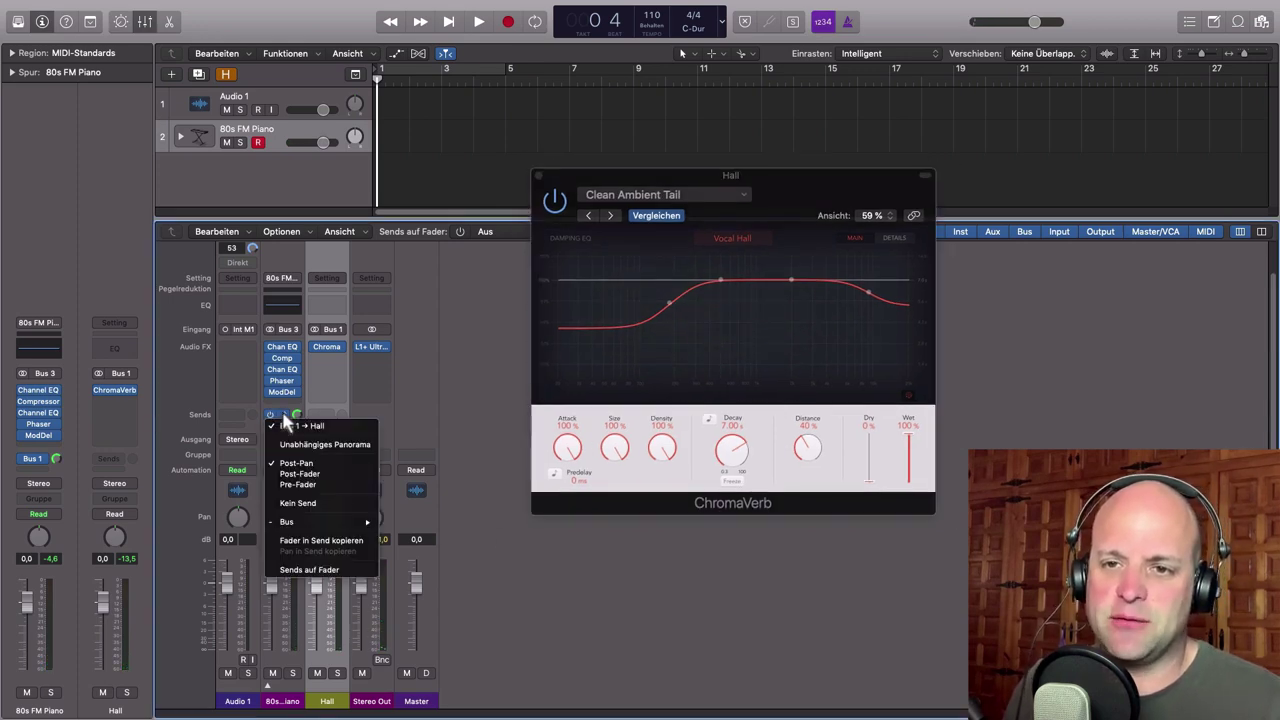
pyautogui.click(288, 485)
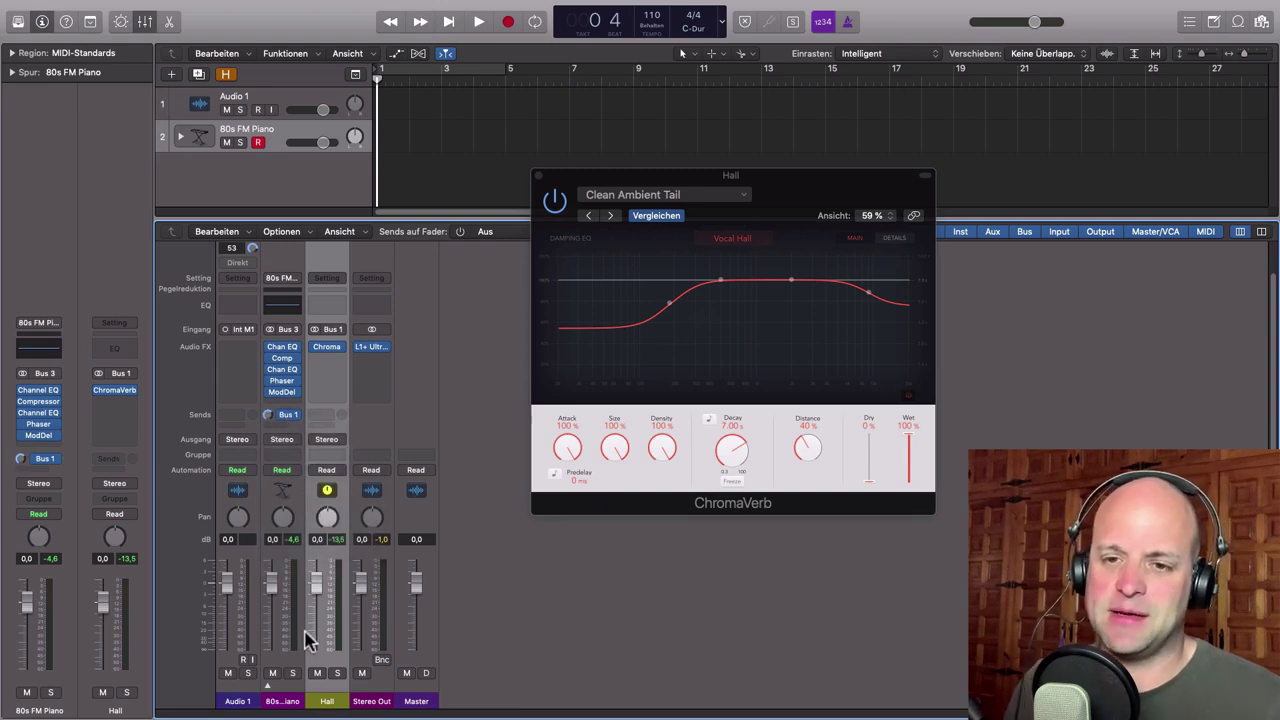
# Step: Lower the 80s FM Piano fader fully to hear only the reverb, and reset the fader to 0.0 dB
pyautogui.moveTo(271, 581); pyautogui.dragTo(272, 648)
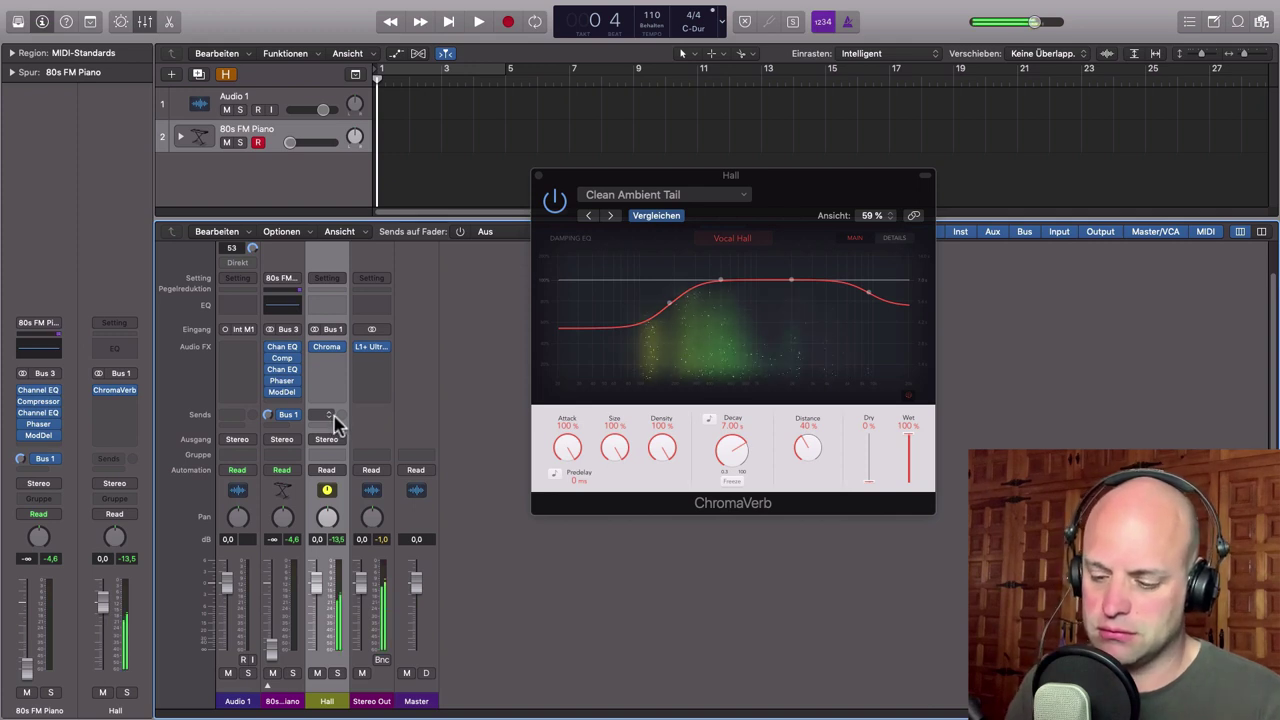
pyautogui.keyDown('alt'); pyautogui.click(275, 655); pyautogui.keyUp('alt')
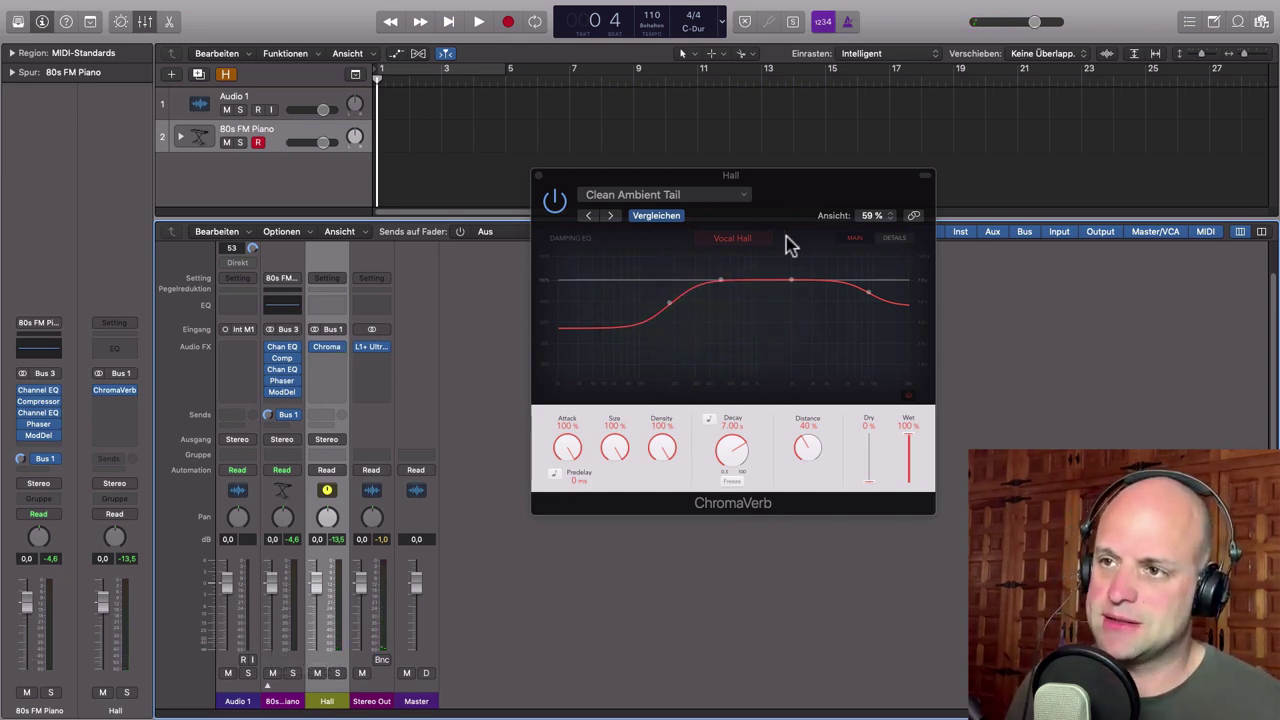
# Step: Set ChromaVerb's decay to 20.00 s and adjust the piano's Bus 1 send level
pyautogui.moveTo(803, 229); pyautogui.dragTo(765, 227)
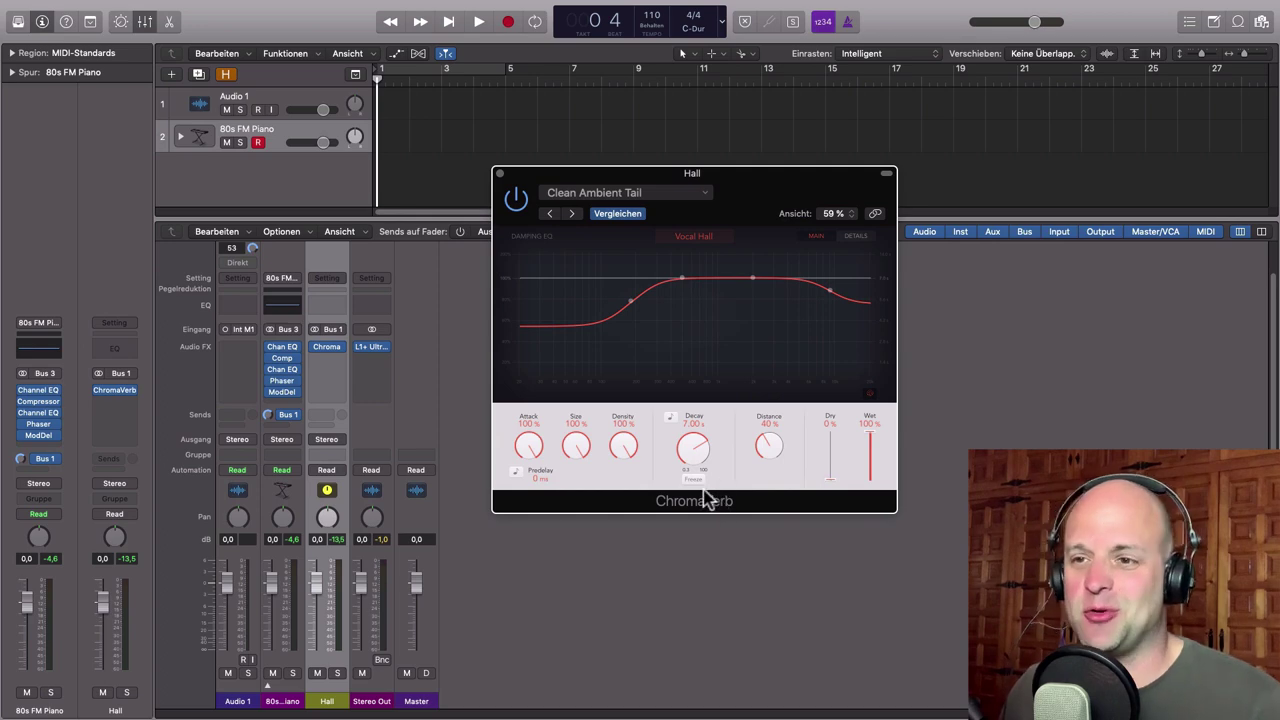
pyautogui.moveTo(705, 457); pyautogui.dragTo(695, 455)
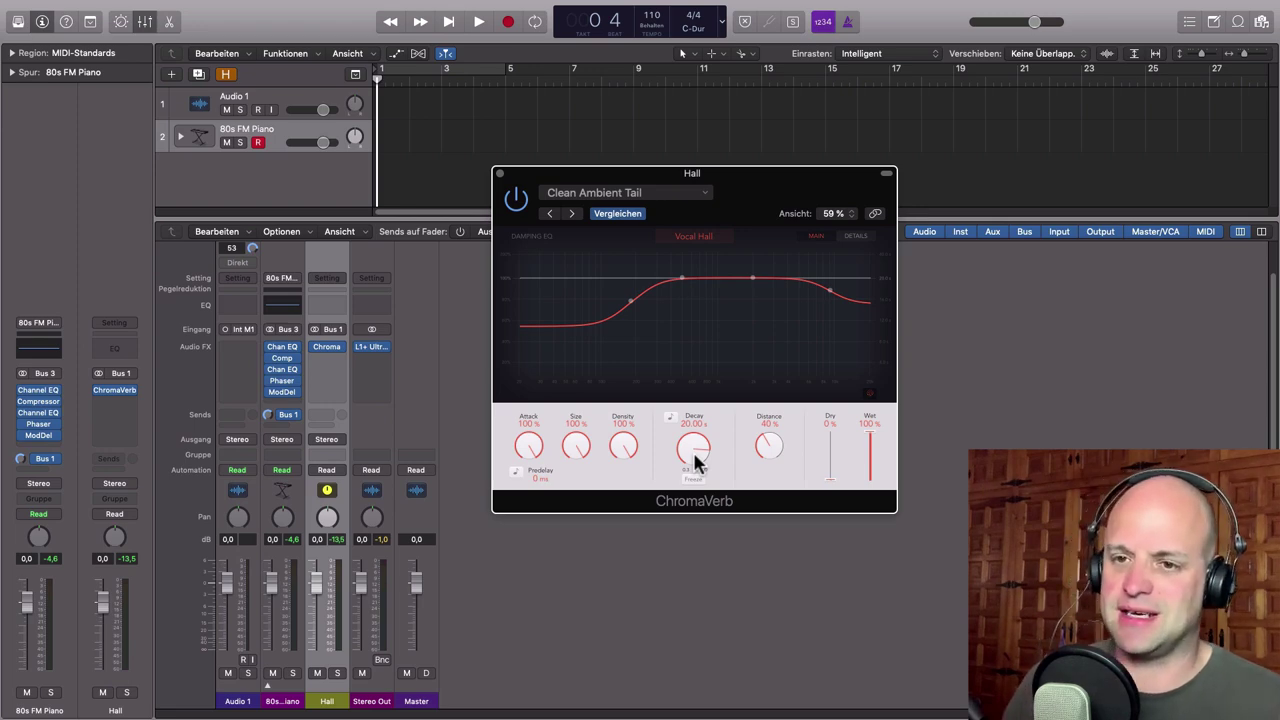
pyautogui.moveTo(267, 415); pyautogui.dragTo(267, 418)
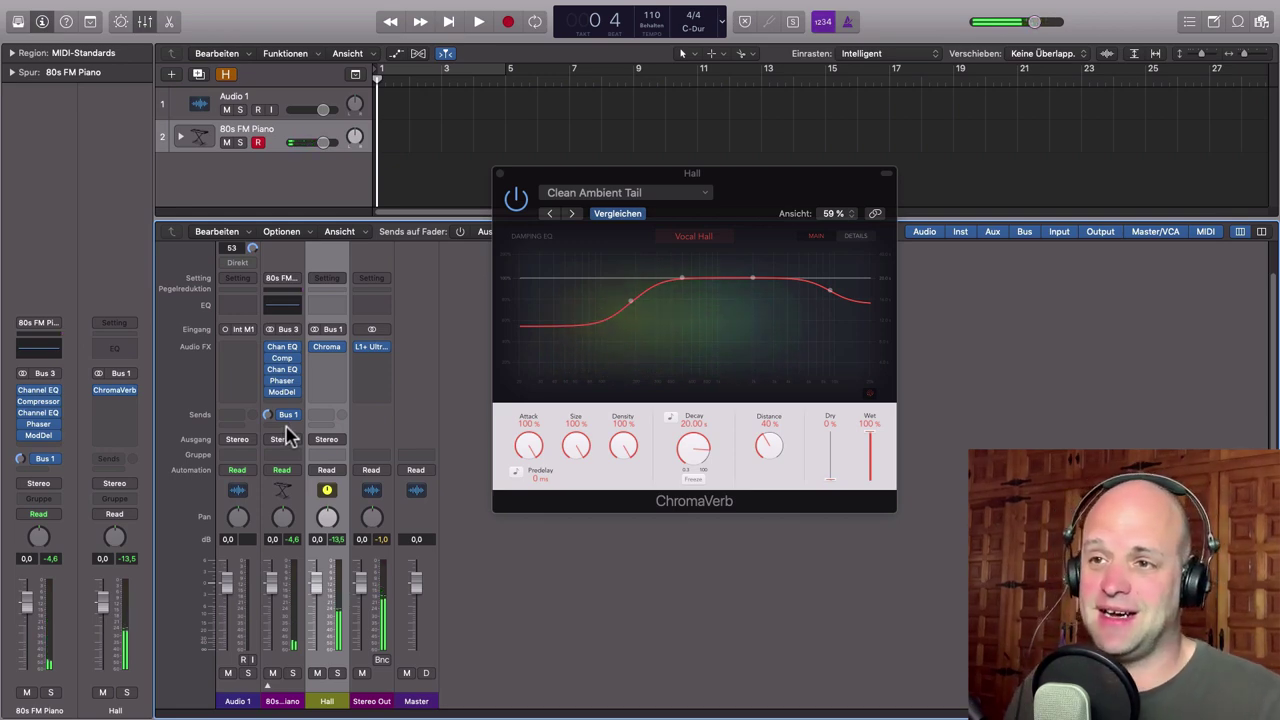
pyautogui.moveTo(776, 195); pyautogui.dragTo(713, 260)
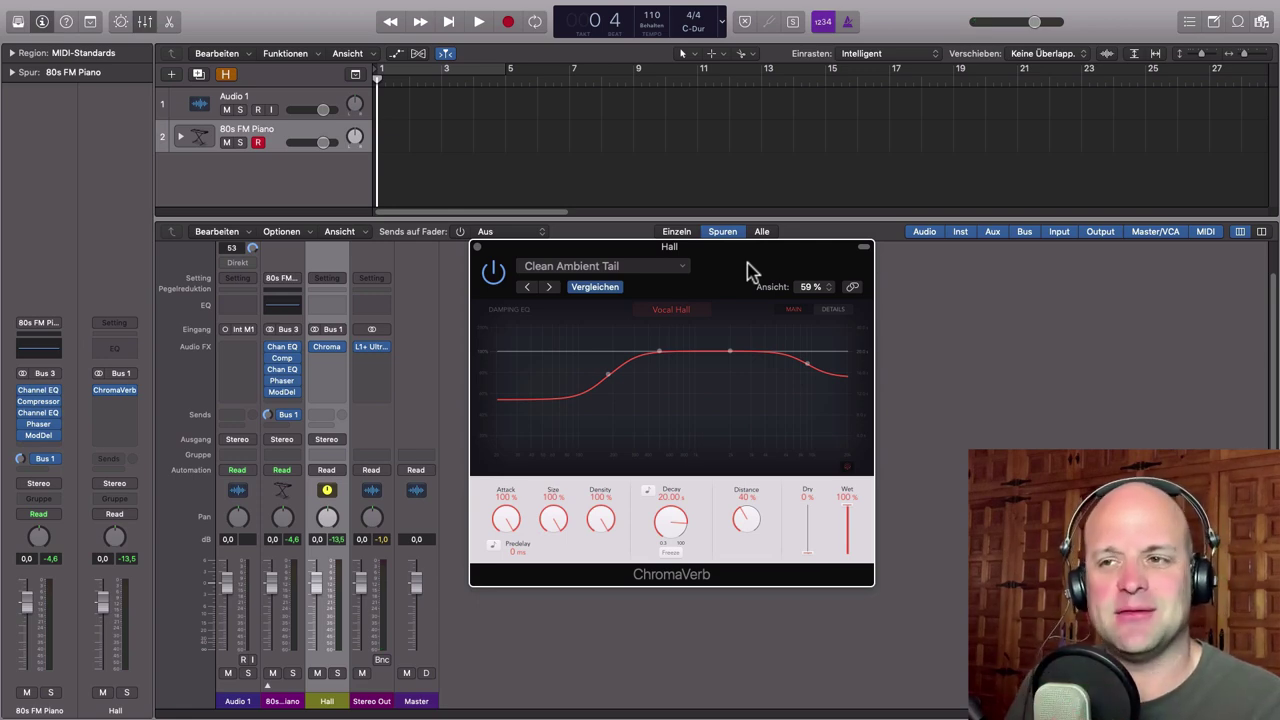
# Step: Add a send to Bus 4 on the Hall channel, feeding a new aux channel
pyautogui.click(328, 701)
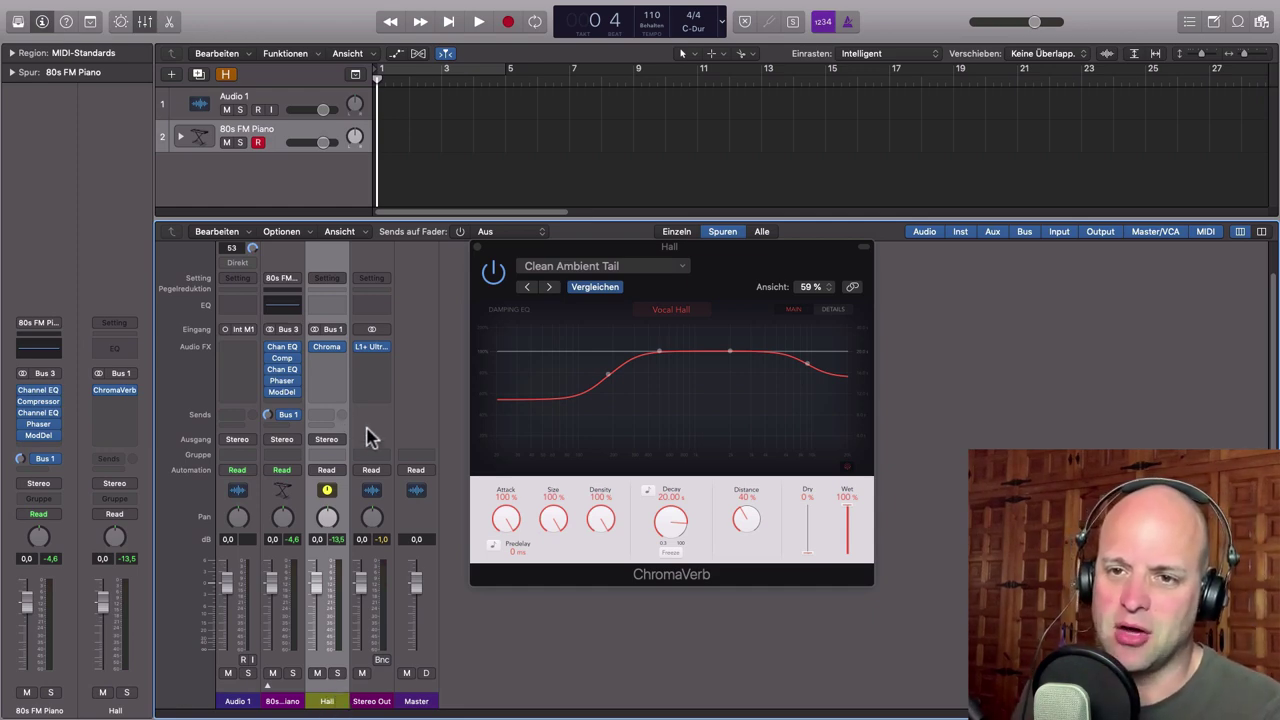
pyautogui.click(330, 424)
pyautogui.moveTo(330, 442)
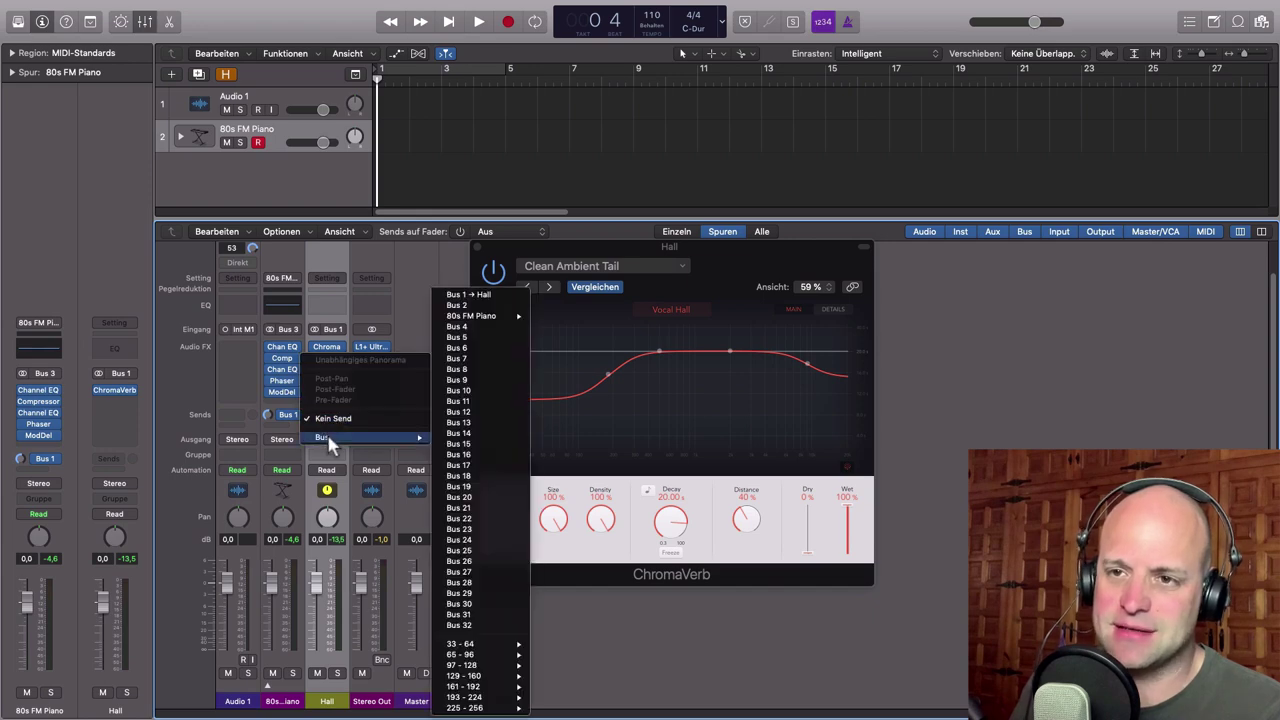
pyautogui.click(472, 327)
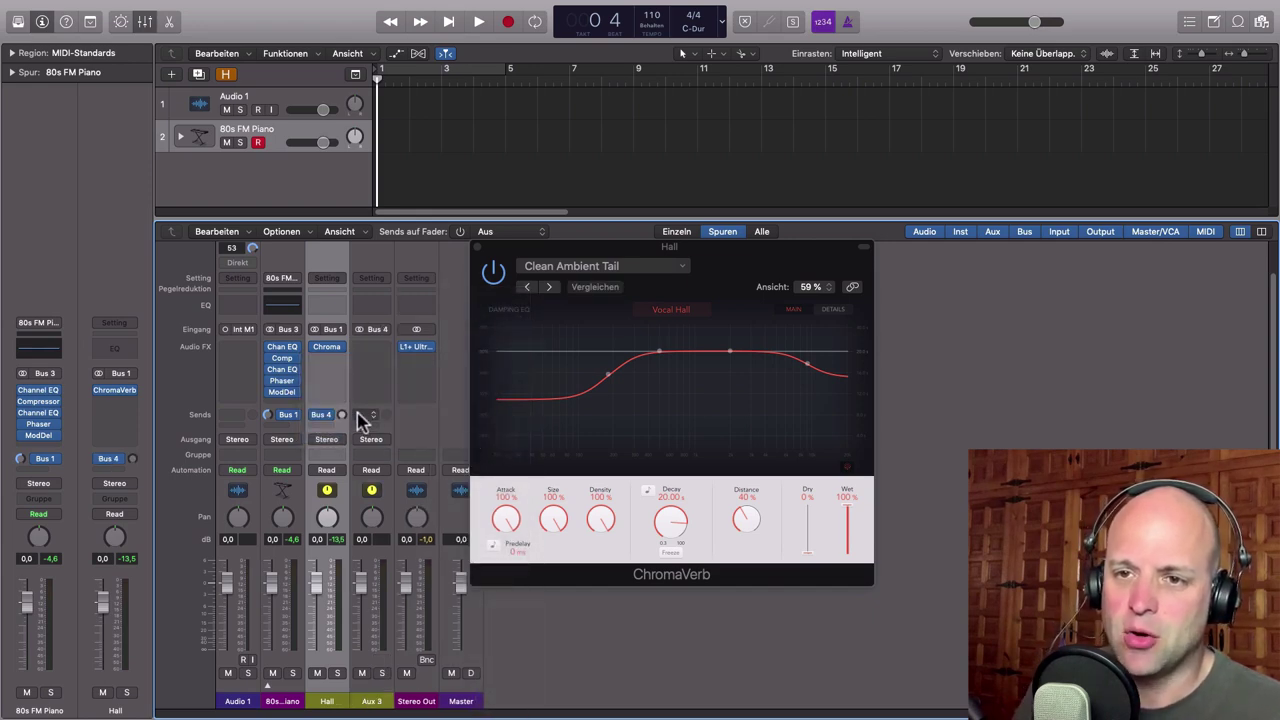
# Step: Insert a stereo Pitch Shifter on the Aux 3 channel and raise the Hall channel's Bus 4 send level
pyautogui.click(380, 347)
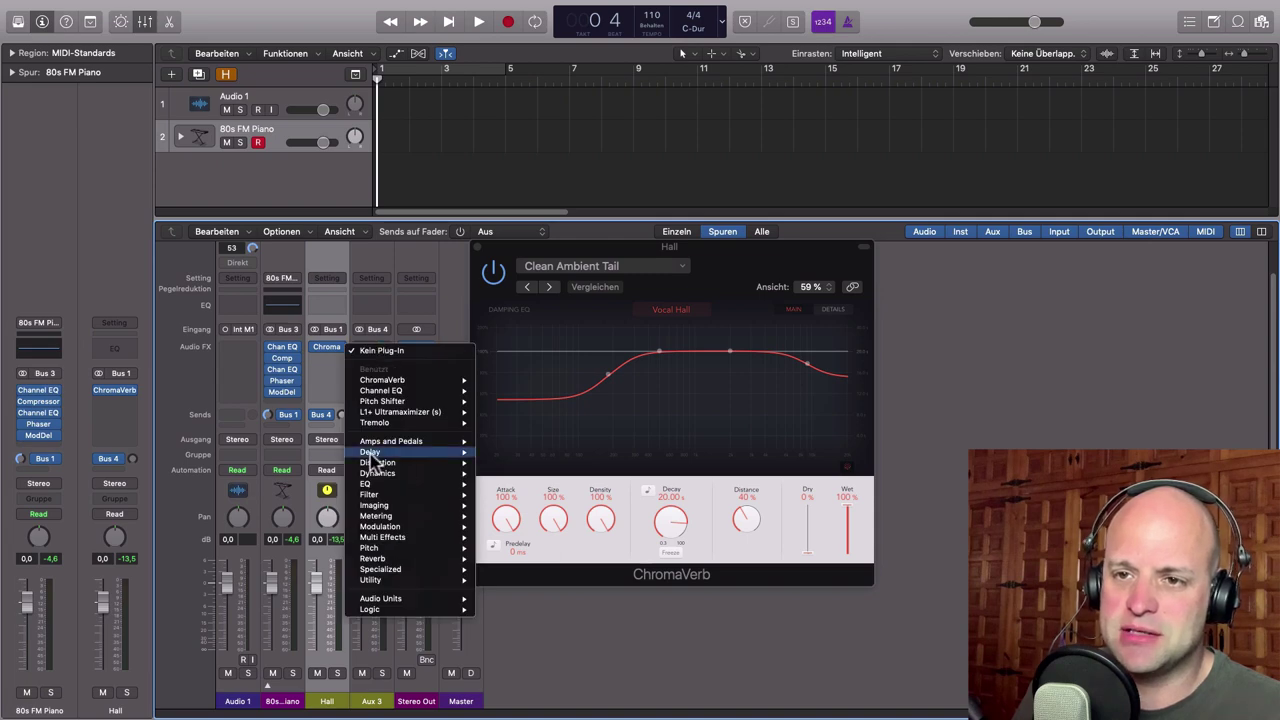
pyautogui.moveTo(413, 403)
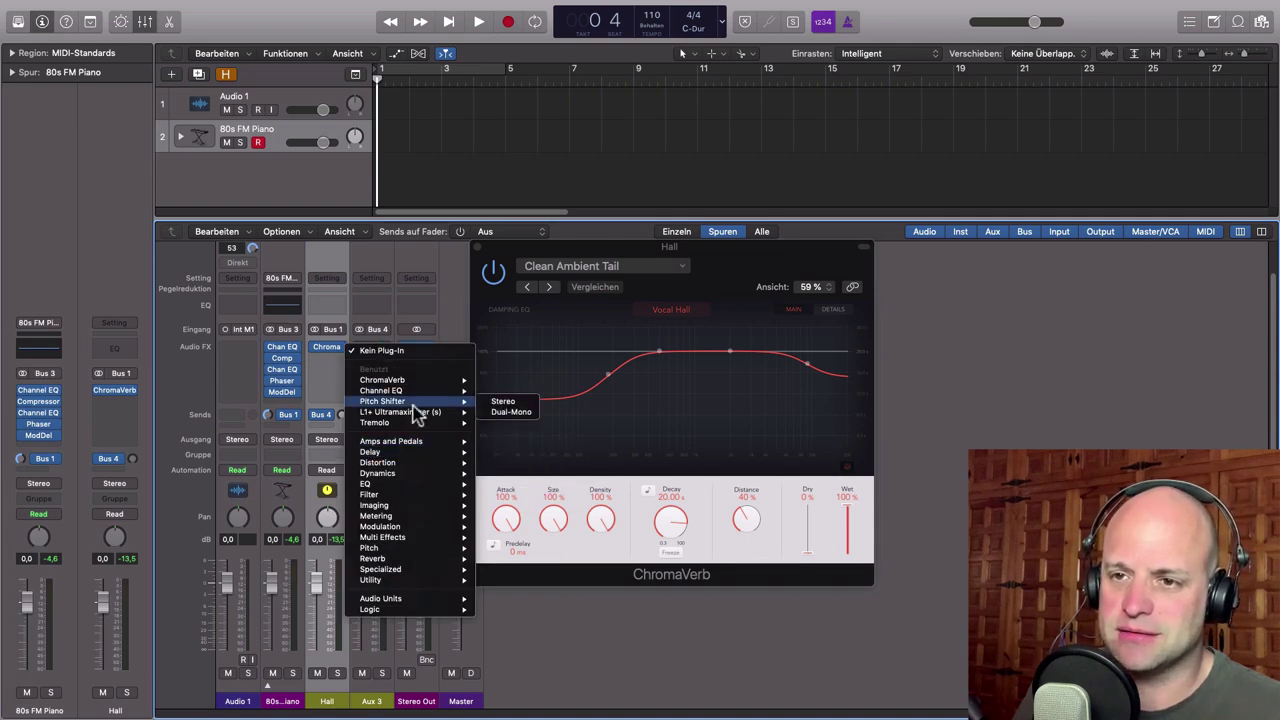
pyautogui.click(494, 402)
pyautogui.moveTo(275, 72); pyautogui.dragTo(935, 270)
pyautogui.moveTo(342, 415); pyautogui.dragTo(301, 342)
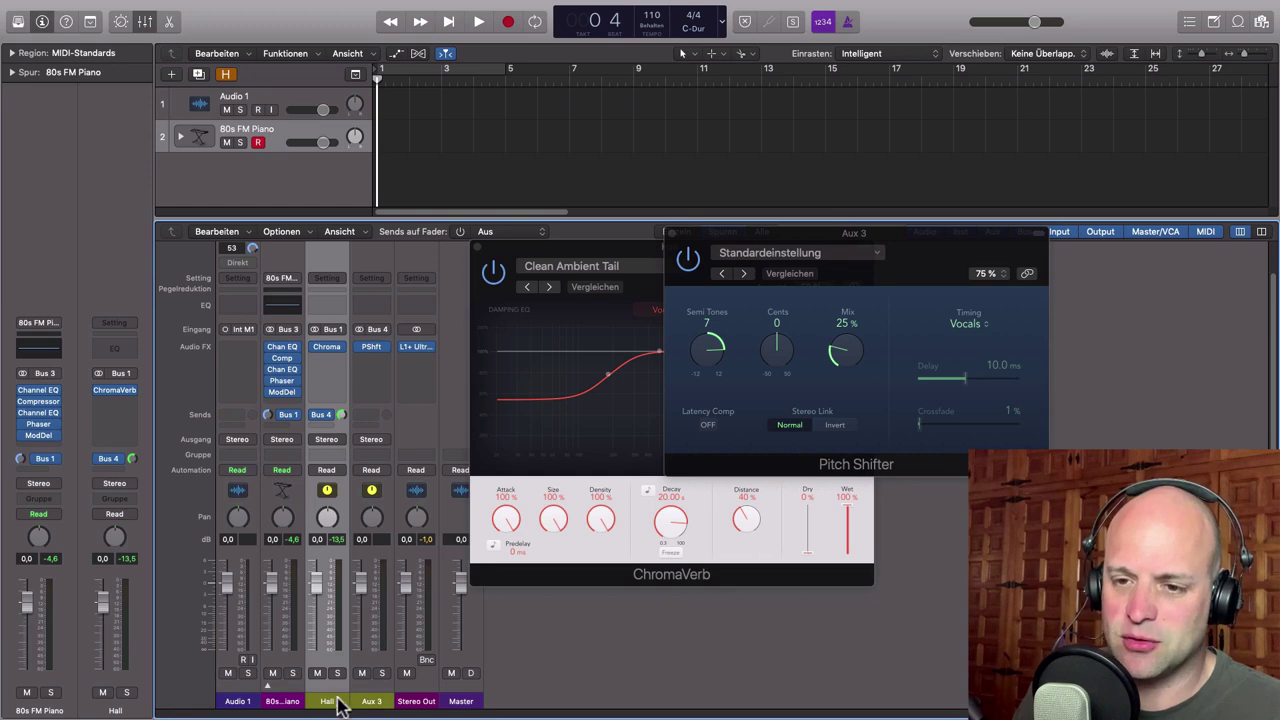
# Step: Rename the Aux 3 channel as Shifter
pyautogui.click(370, 702)
pyautogui.doubleClick(370, 703)
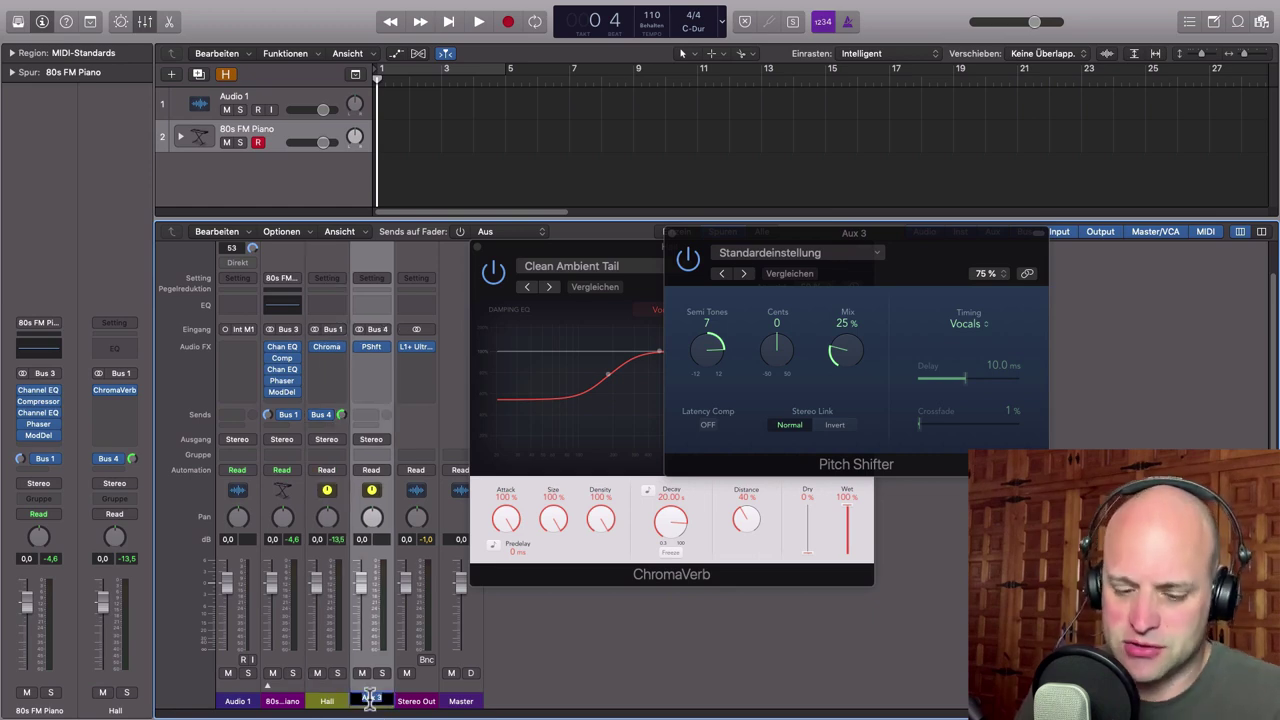
pyautogui.write('S')
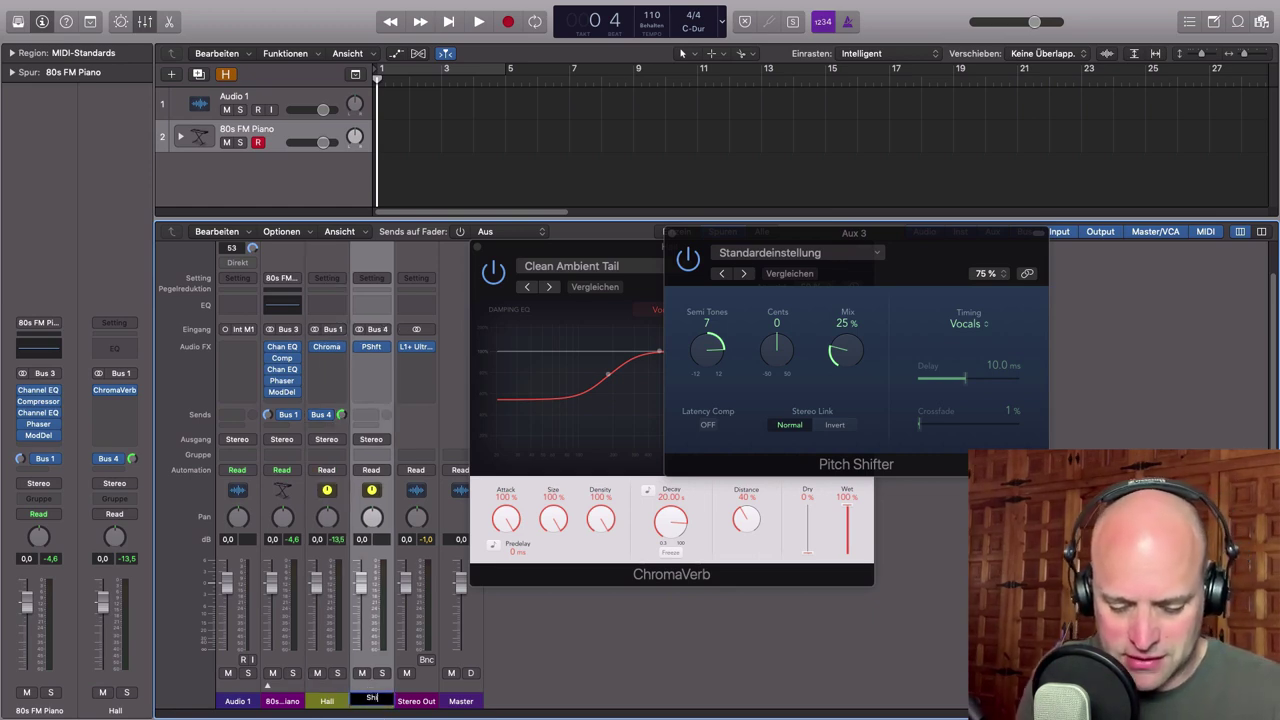
pyautogui.write('hifter')
pyautogui.press('Return')
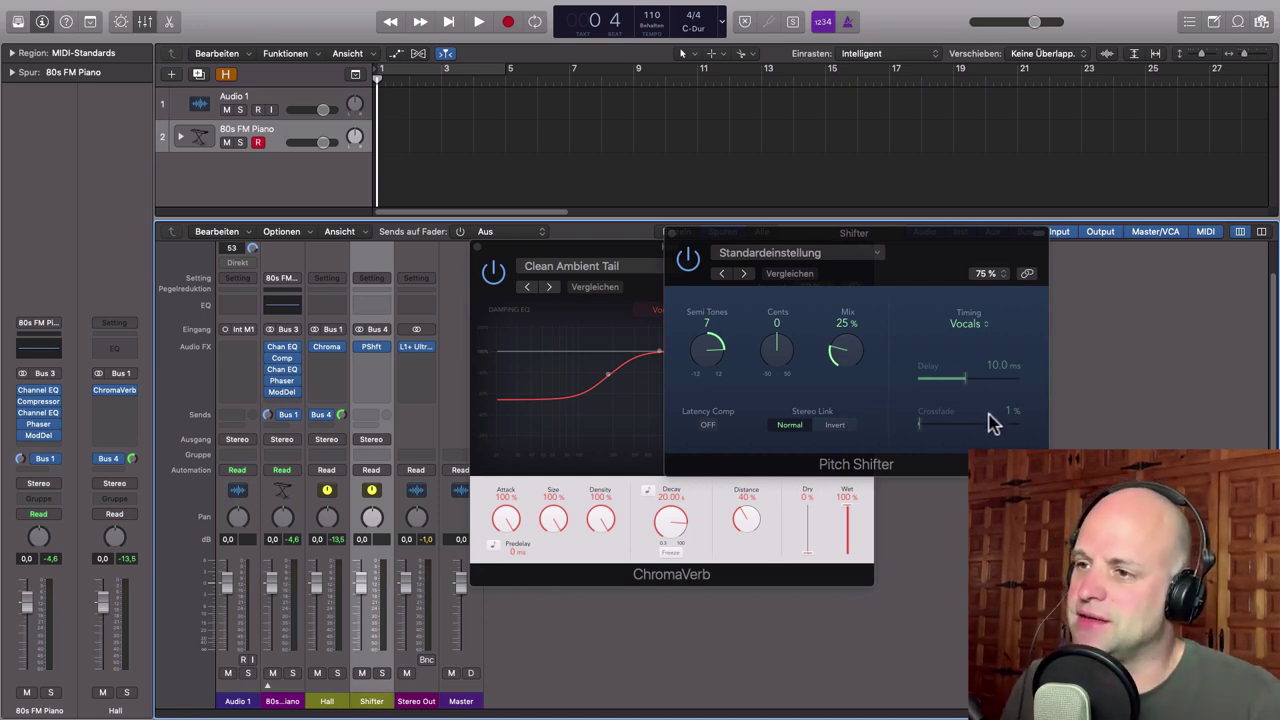
# Step: Configure the Pitch Shifter with Pitch Tracking timing, 100% mix and a shift of 12 semitones
pyautogui.click(982, 326)
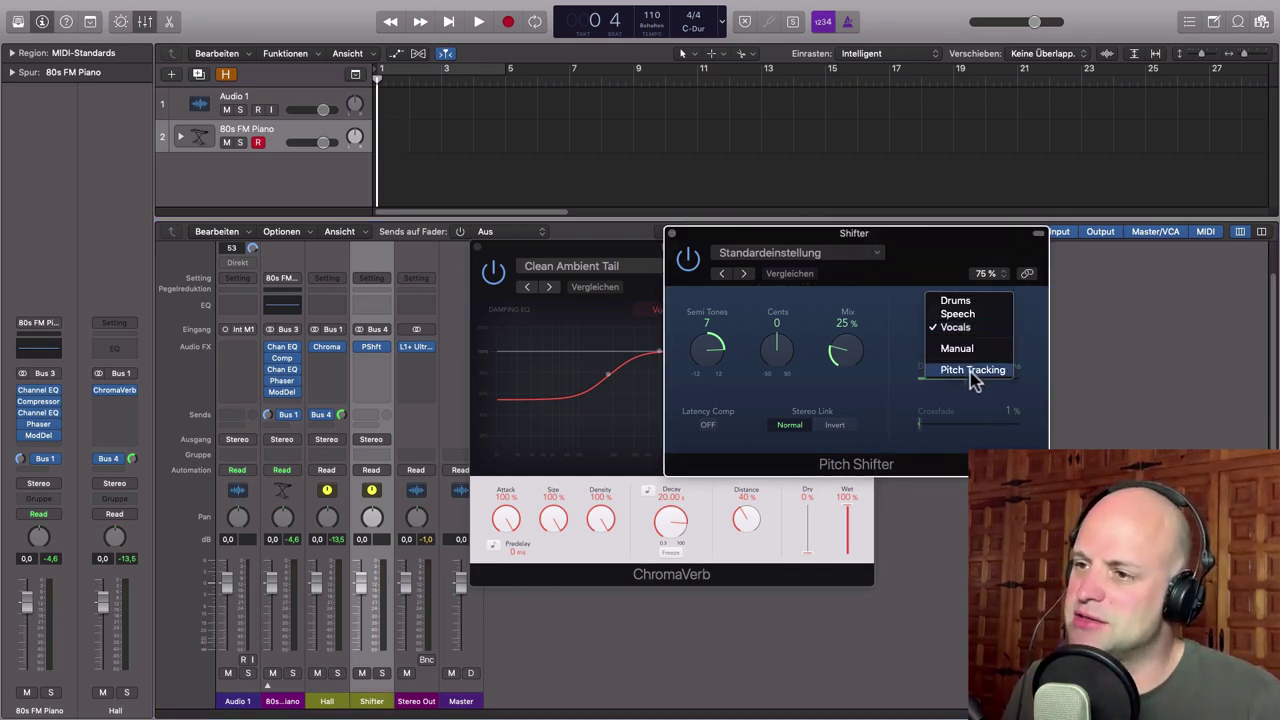
pyautogui.click(972, 370)
pyautogui.moveTo(930, 280); pyautogui.dragTo(855, 374)
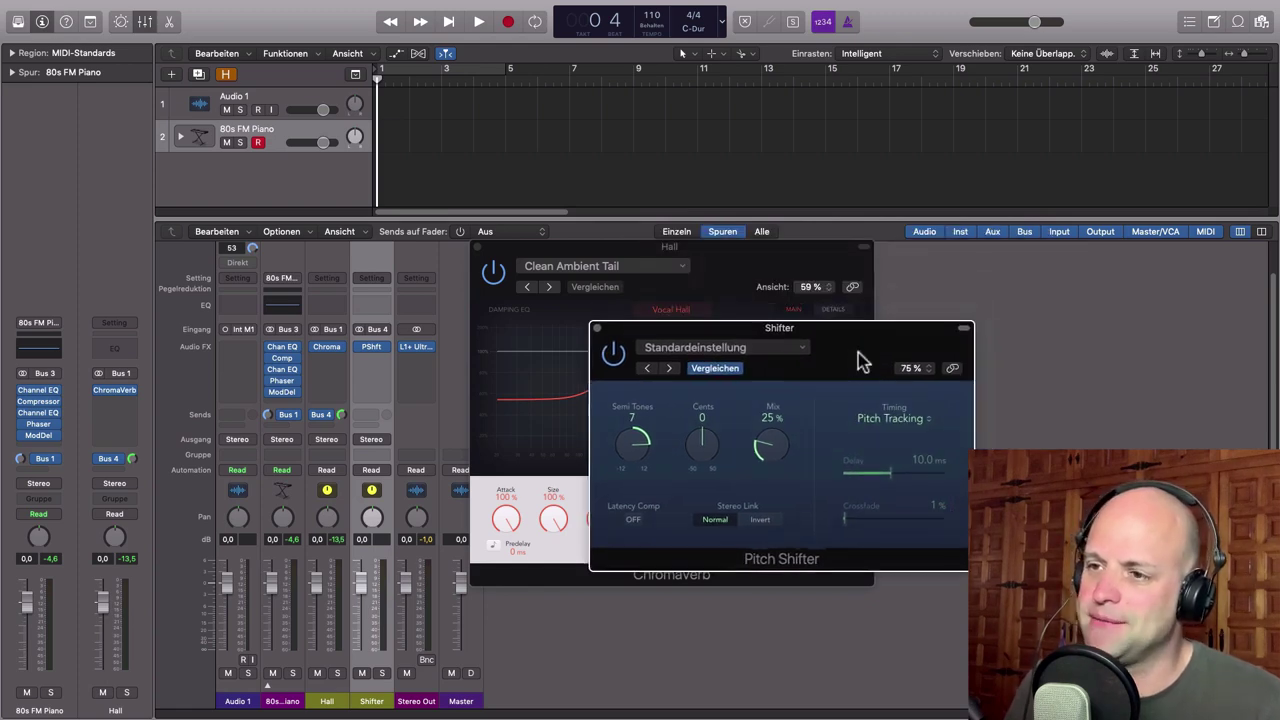
pyautogui.moveTo(768, 465); pyautogui.dragTo(712, 218)
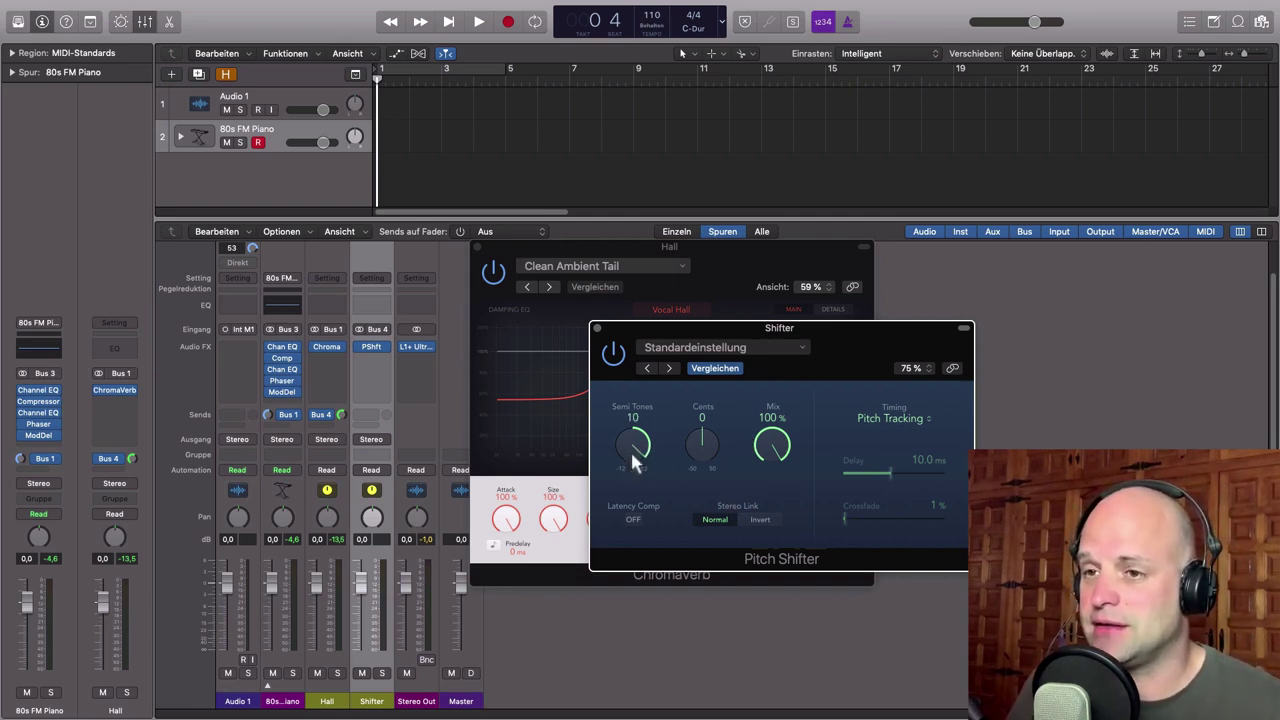
pyautogui.moveTo(631, 453); pyautogui.dragTo(631, 447)
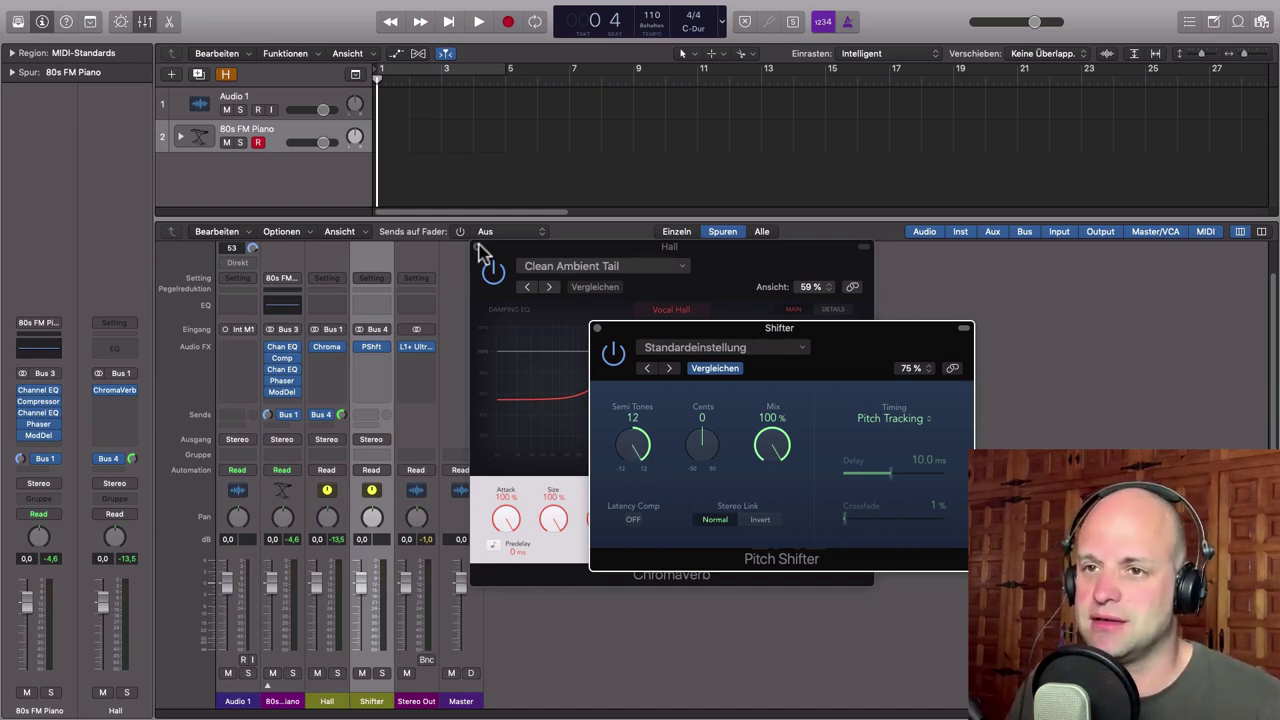
# Step: Arrange the ChromaVerb and Pitch Shifter windows side by side and check the send levels on the piano and Hall channels
pyautogui.moveTo(783, 333); pyautogui.dragTo(1070, 246)
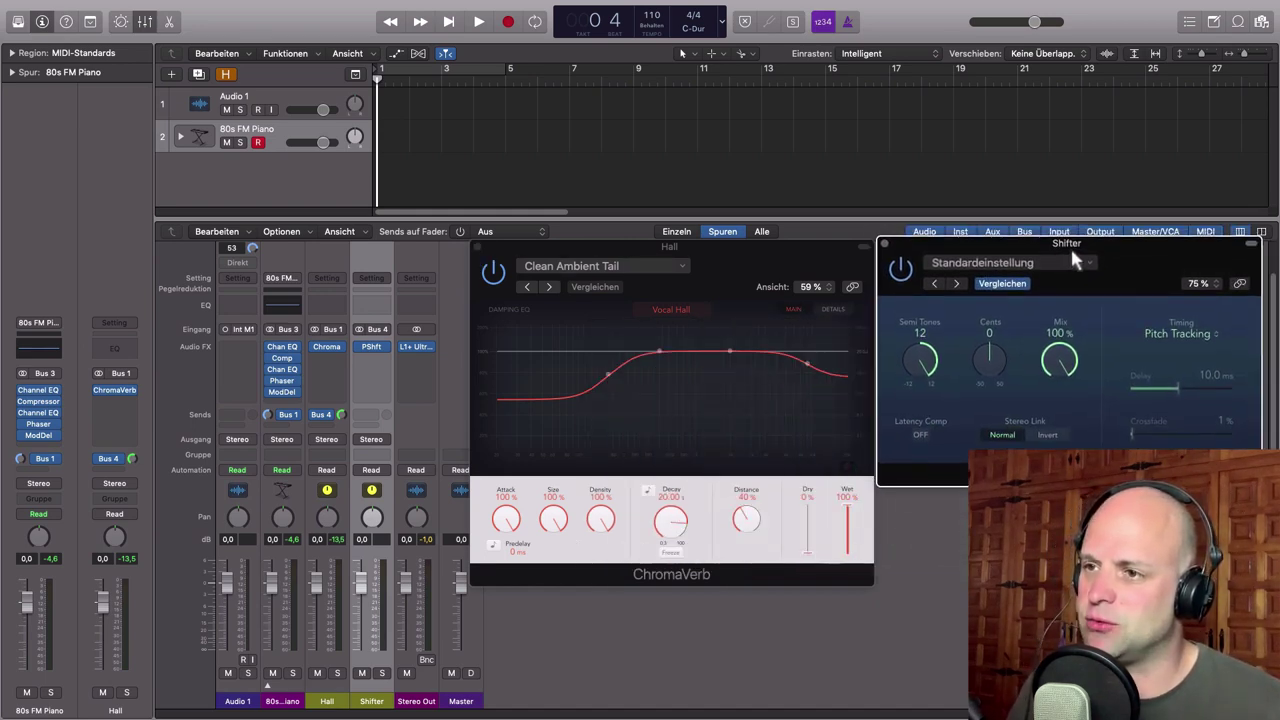
pyautogui.click(815, 258)
pyautogui.moveTo(805, 252); pyautogui.dragTo(785, 248)
pyautogui.moveTo(1147, 264); pyautogui.dragTo(1126, 261)
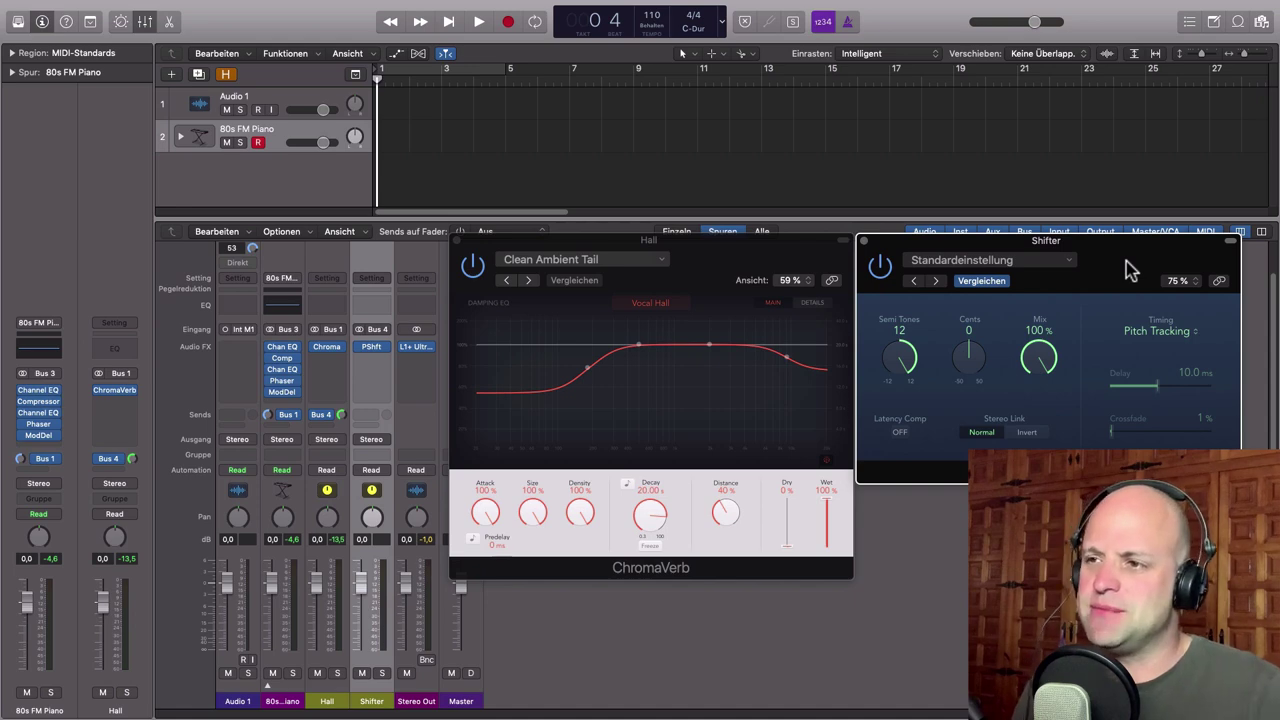
pyautogui.moveTo(1126, 260); pyautogui.dragTo(1125, 259)
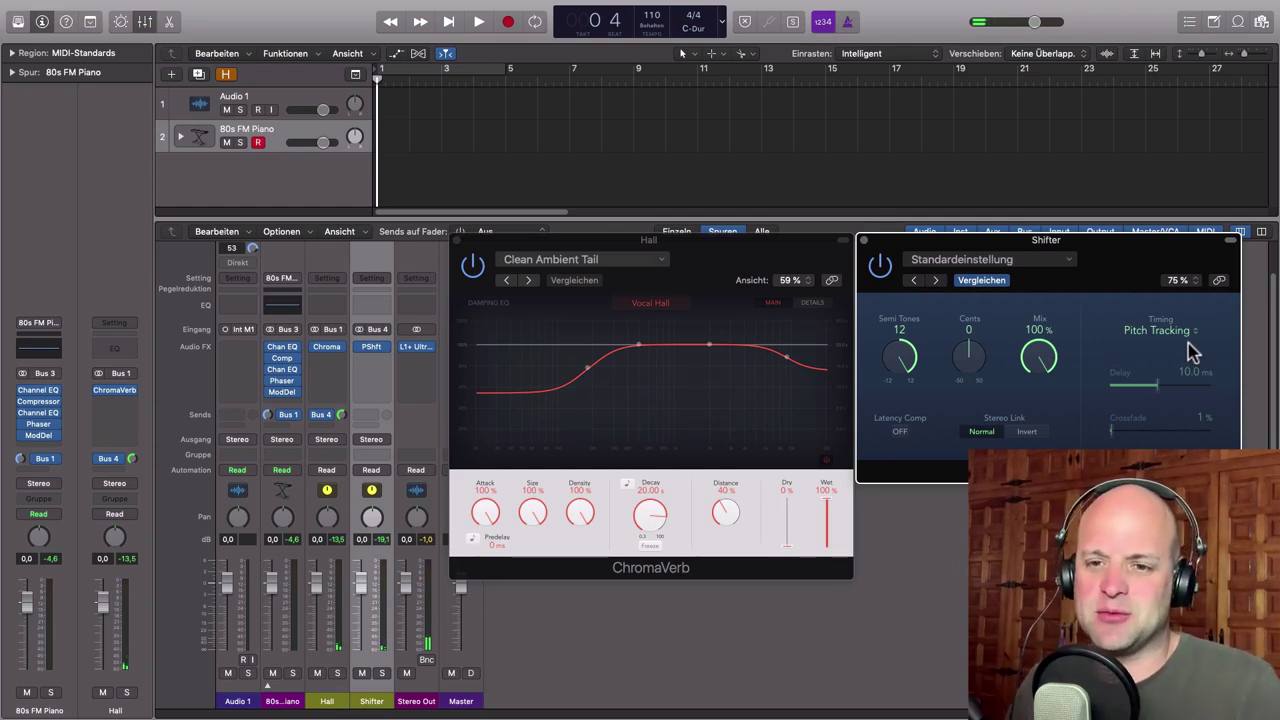
pyautogui.click(268, 415)
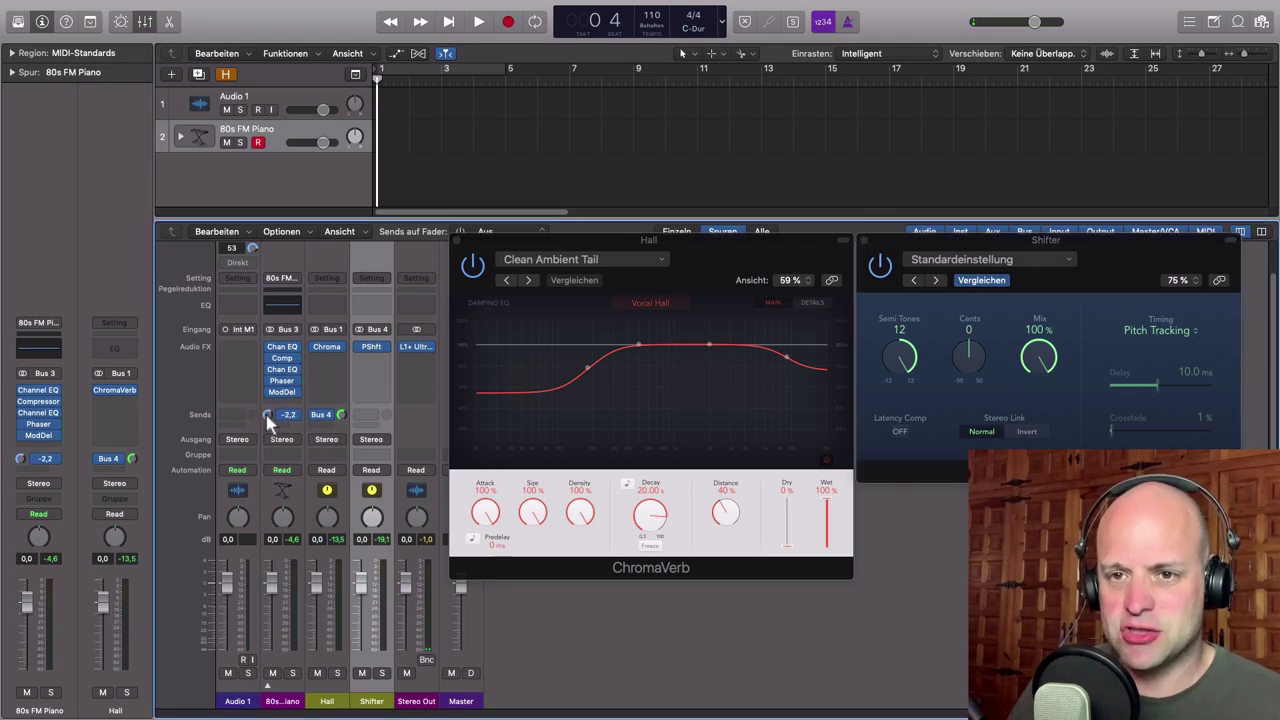
pyautogui.click(341, 415)
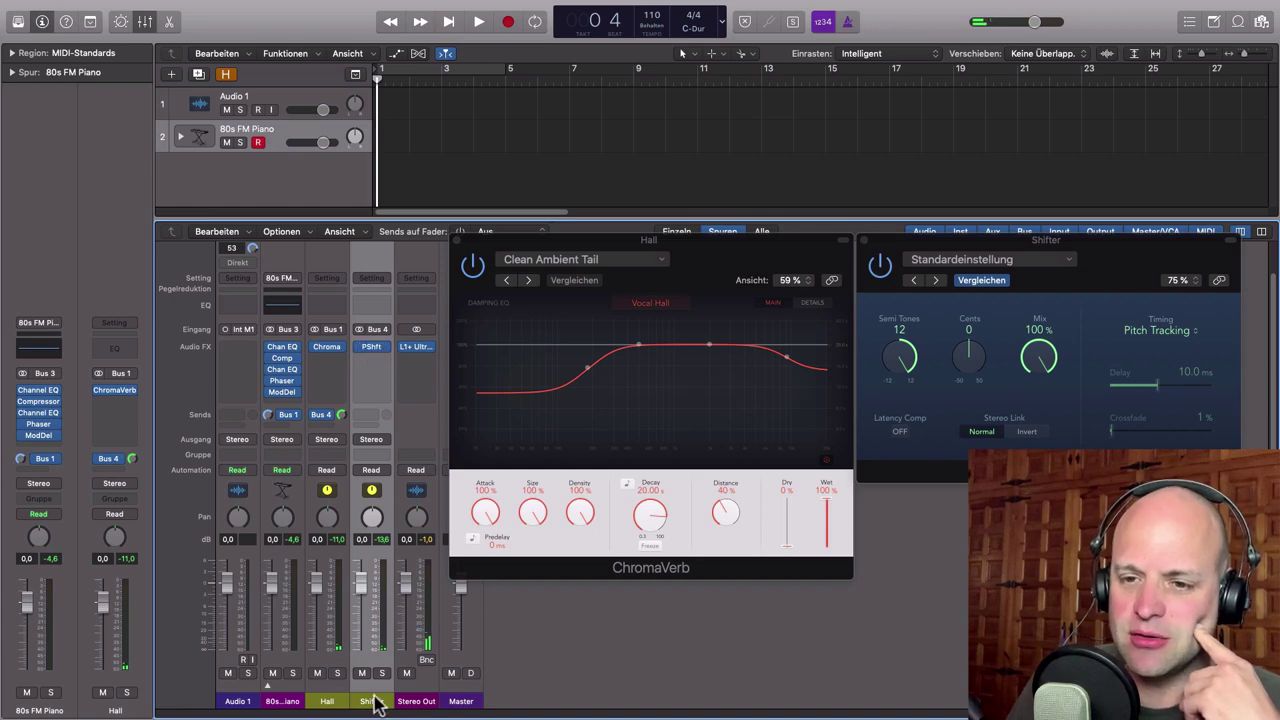
# Step: Route the Shifter channel's output back to Bus 1 and lower the Hall channel's Bus 4 send level
pyautogui.click(371, 439)
pyautogui.moveTo(387, 490)
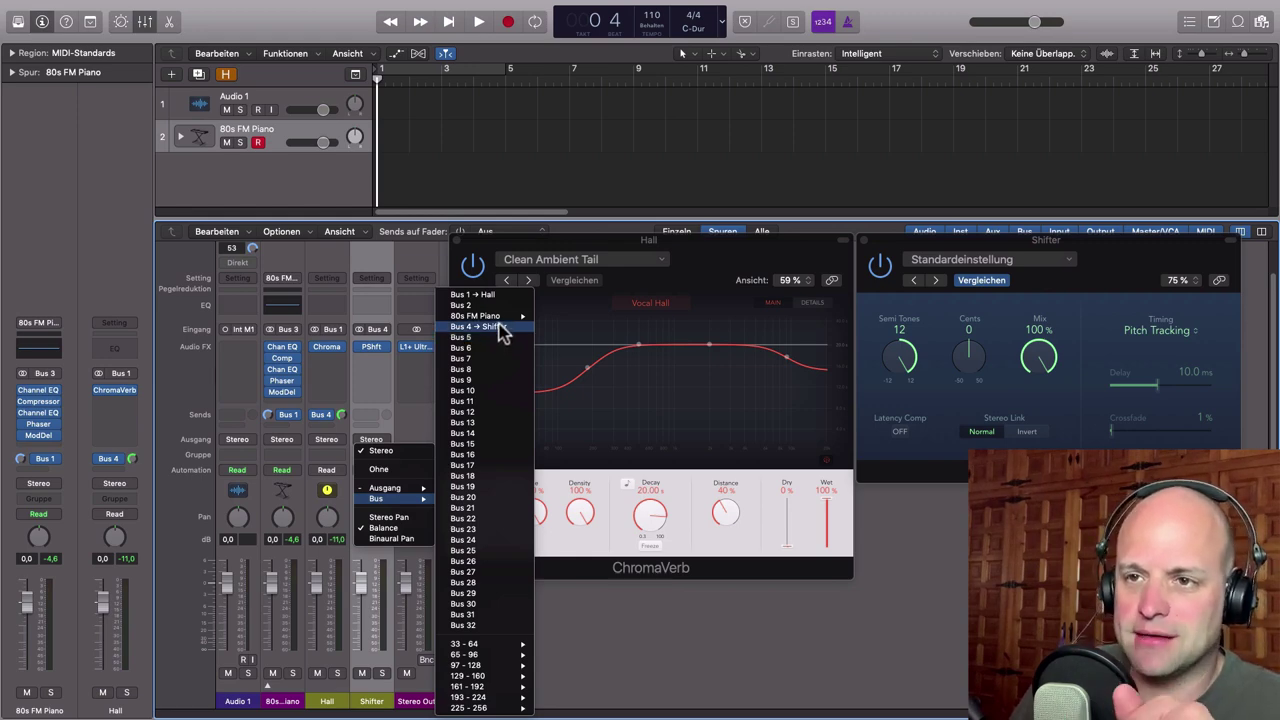
pyautogui.click(486, 294)
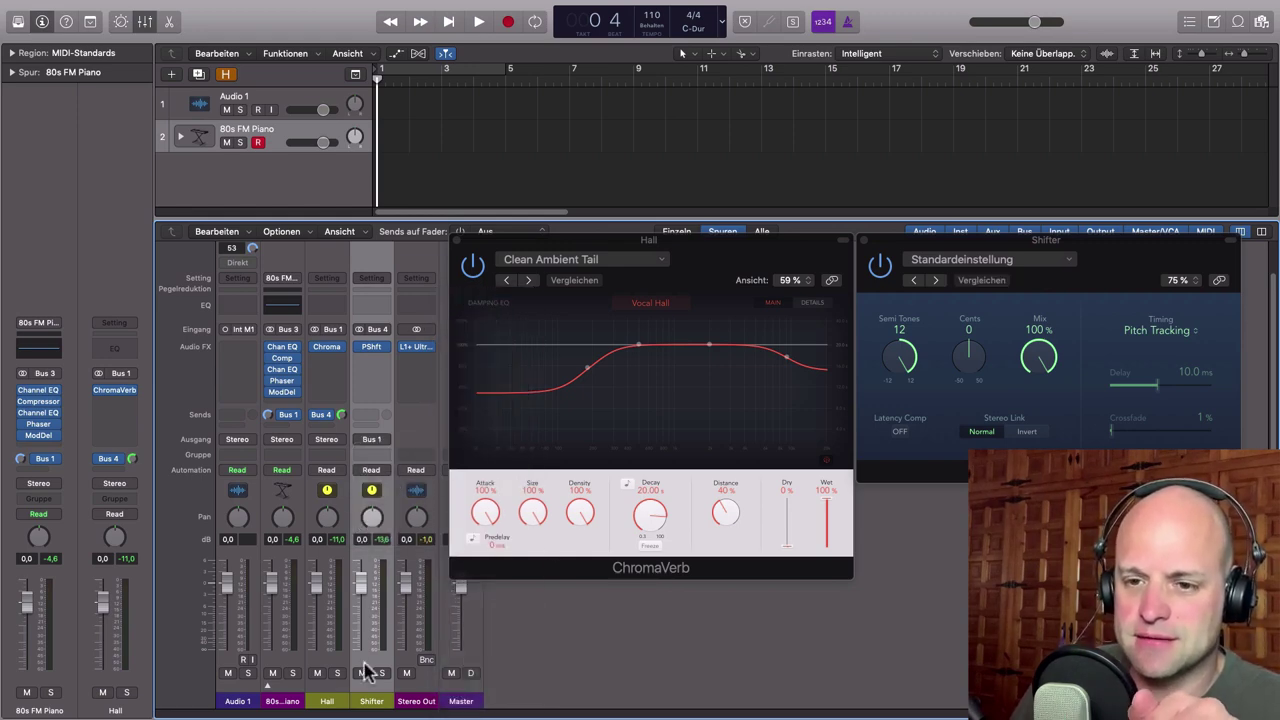
pyautogui.click(328, 700)
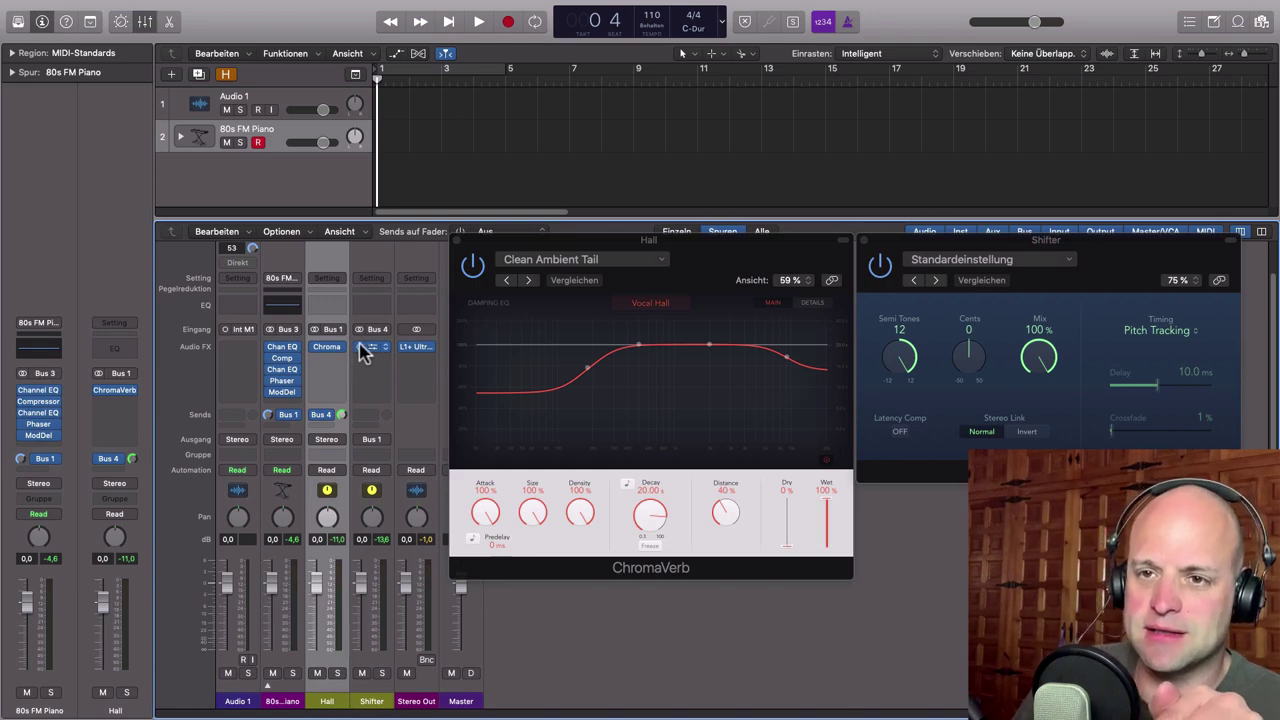
pyautogui.click(286, 703)
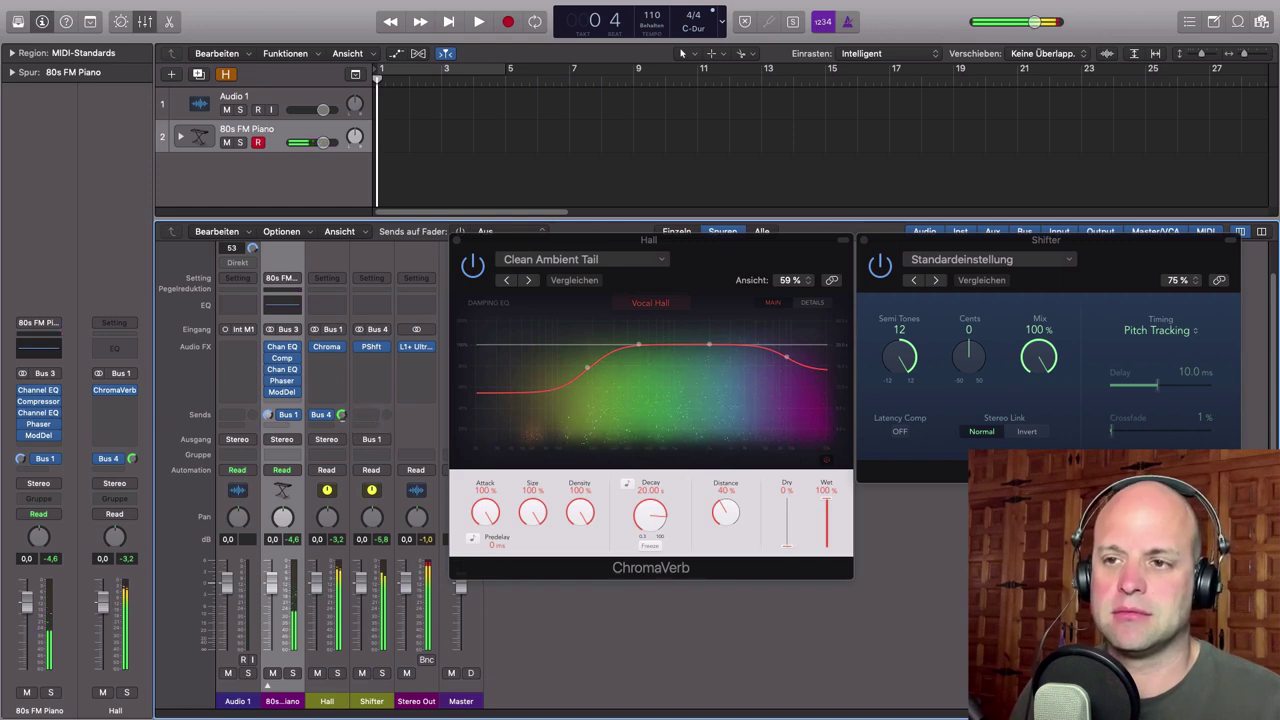
pyautogui.moveTo(343, 424); pyautogui.dragTo(350, 443)
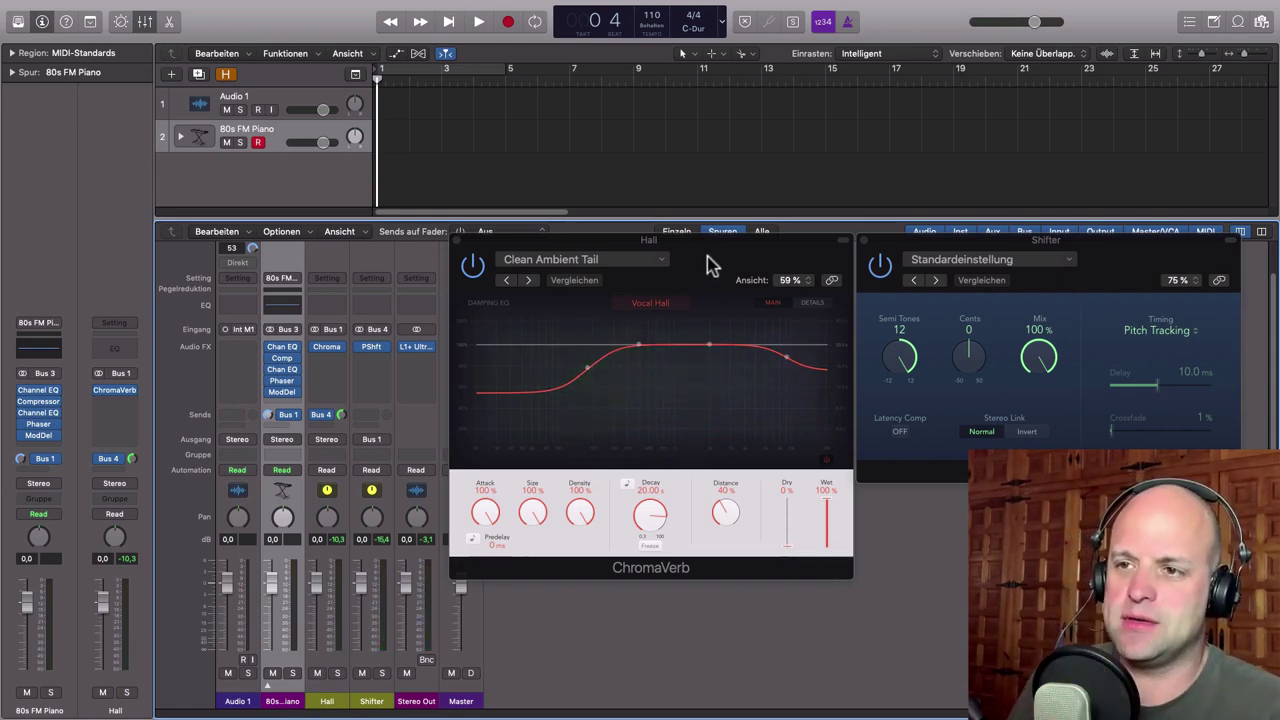
# Step: Insert a stereo Channel EQ after ChromaVerb on the Hall channel and enable its high-cut filter at 6500 Hz
pyautogui.moveTo(709, 266); pyautogui.dragTo(713, 265)
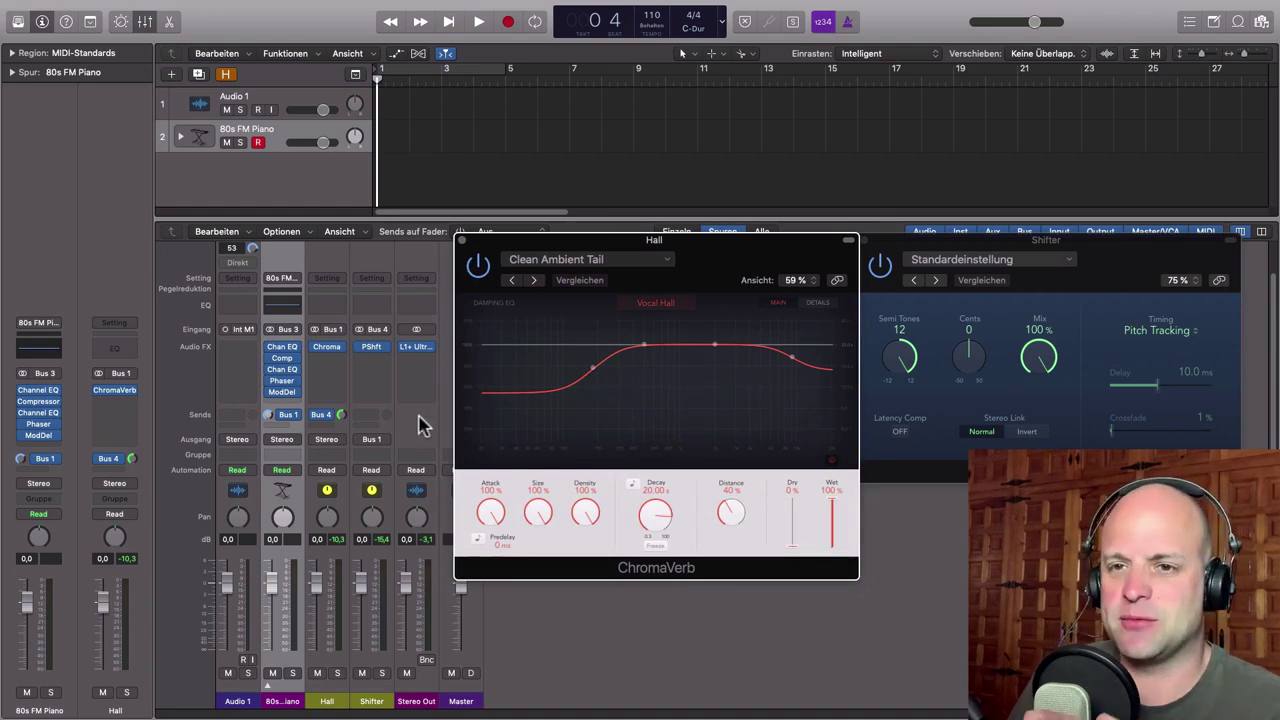
pyautogui.click(335, 370)
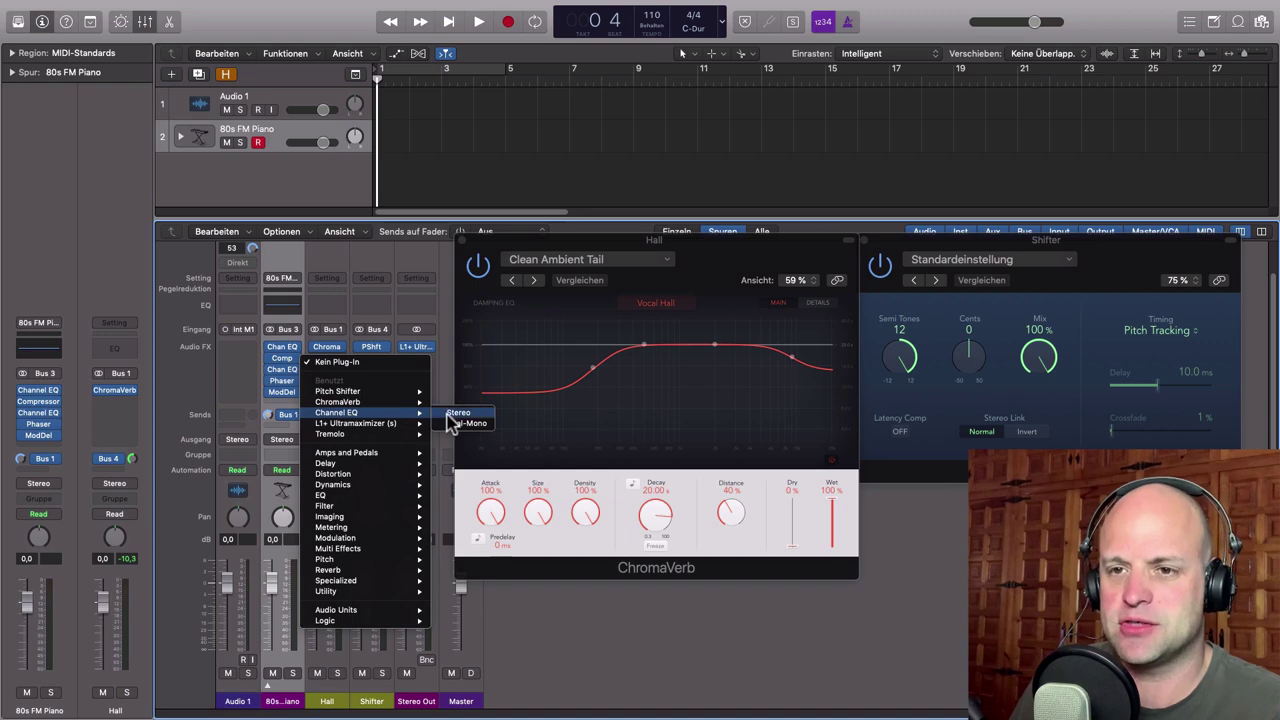
pyautogui.click(451, 425)
pyautogui.moveTo(391, 50); pyautogui.dragTo(590, 86)
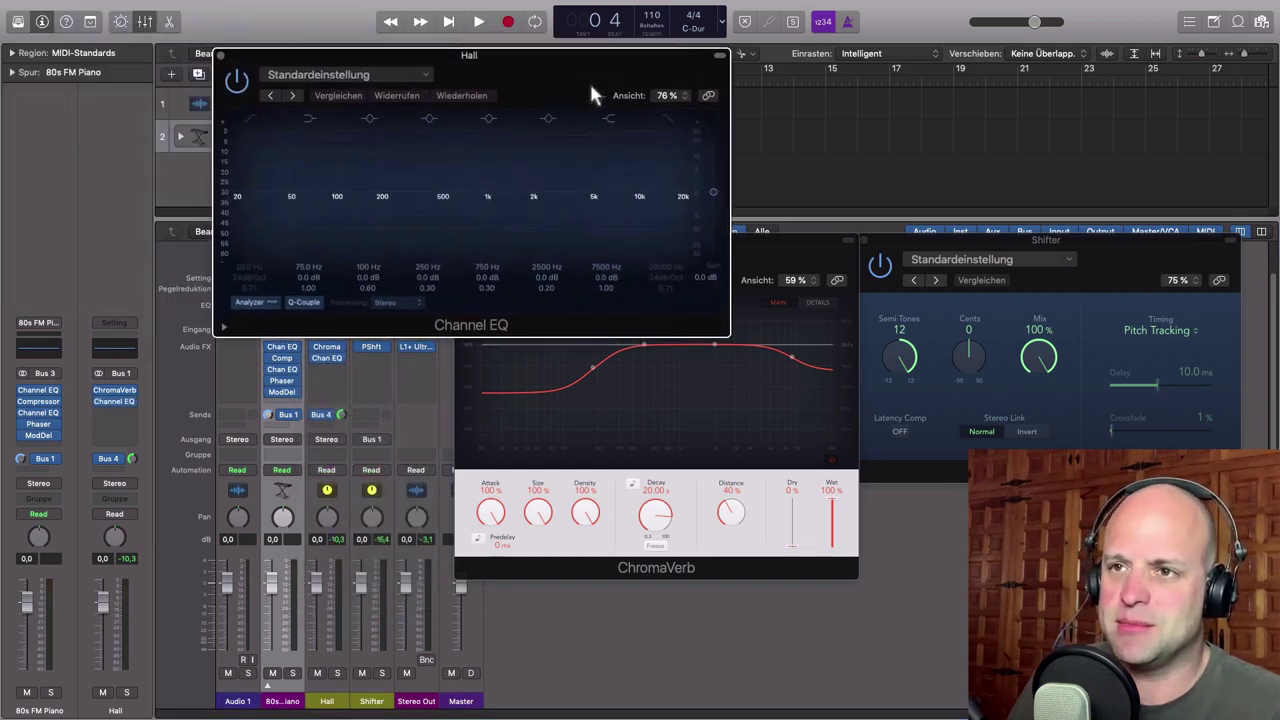
pyautogui.click(666, 120)
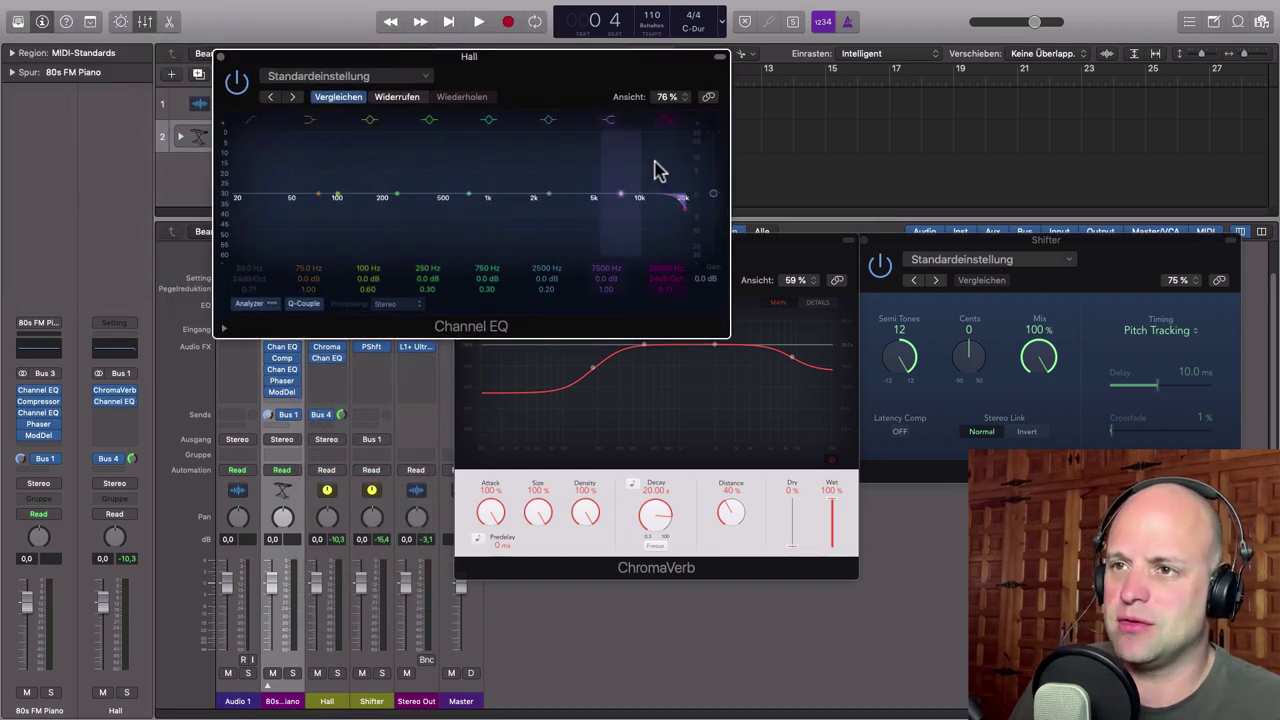
pyautogui.moveTo(683, 201); pyautogui.dragTo(600, 204)
pyautogui.moveTo(524, 66); pyautogui.dragTo(599, 107)
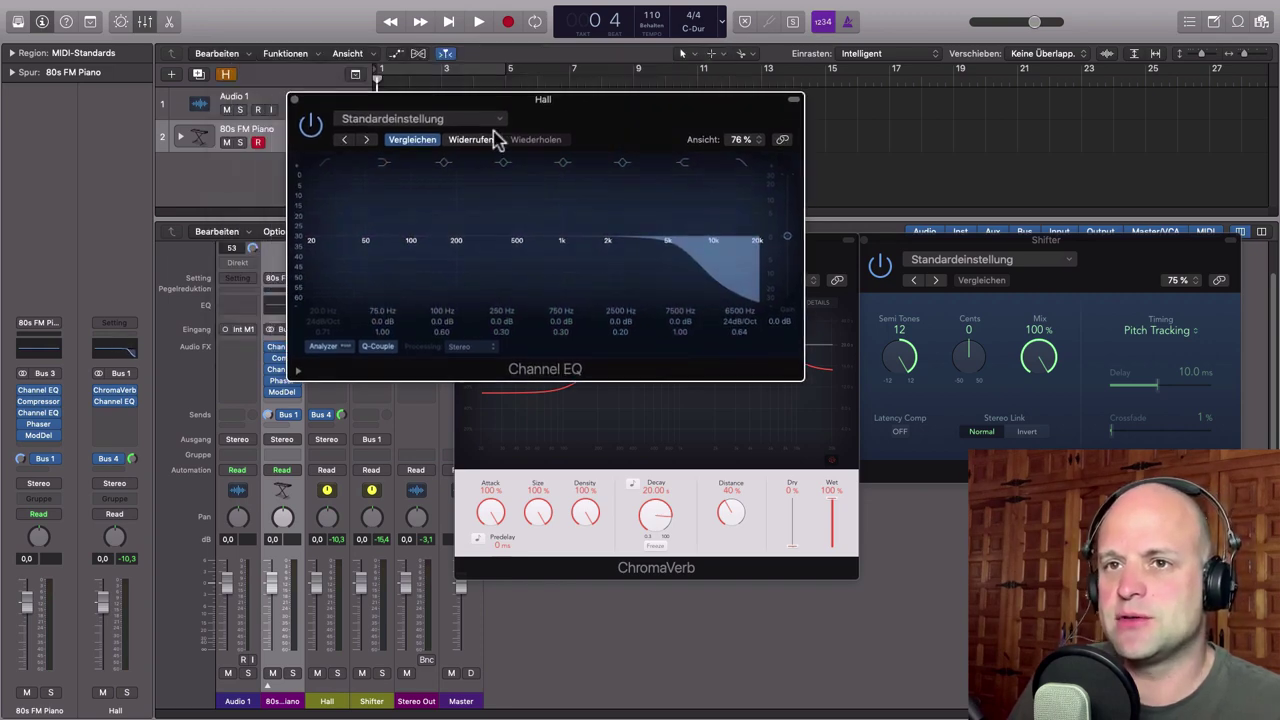
pyautogui.click(295, 99)
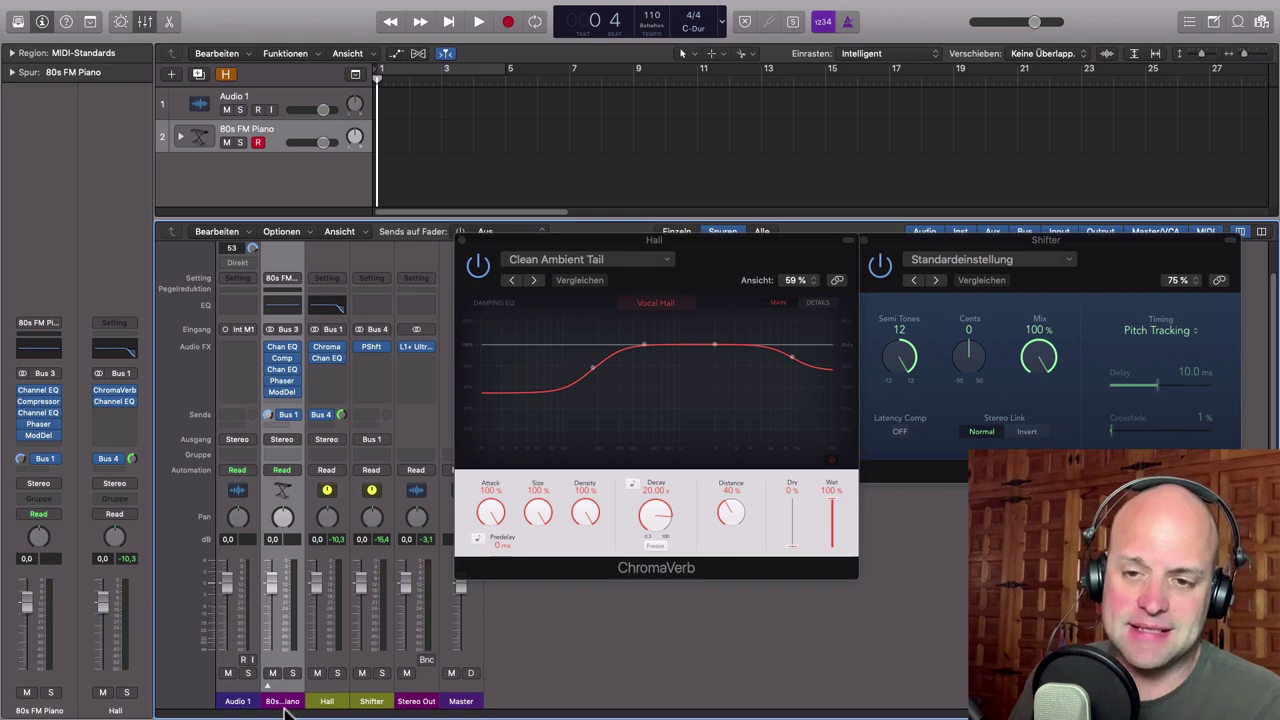
# Step: Lower the 80s FM Piano fader fully and shift the Hall Channel EQ's high-cut filter to a slightly higher frequency
pyautogui.moveTo(271, 585); pyautogui.dragTo(271, 650)
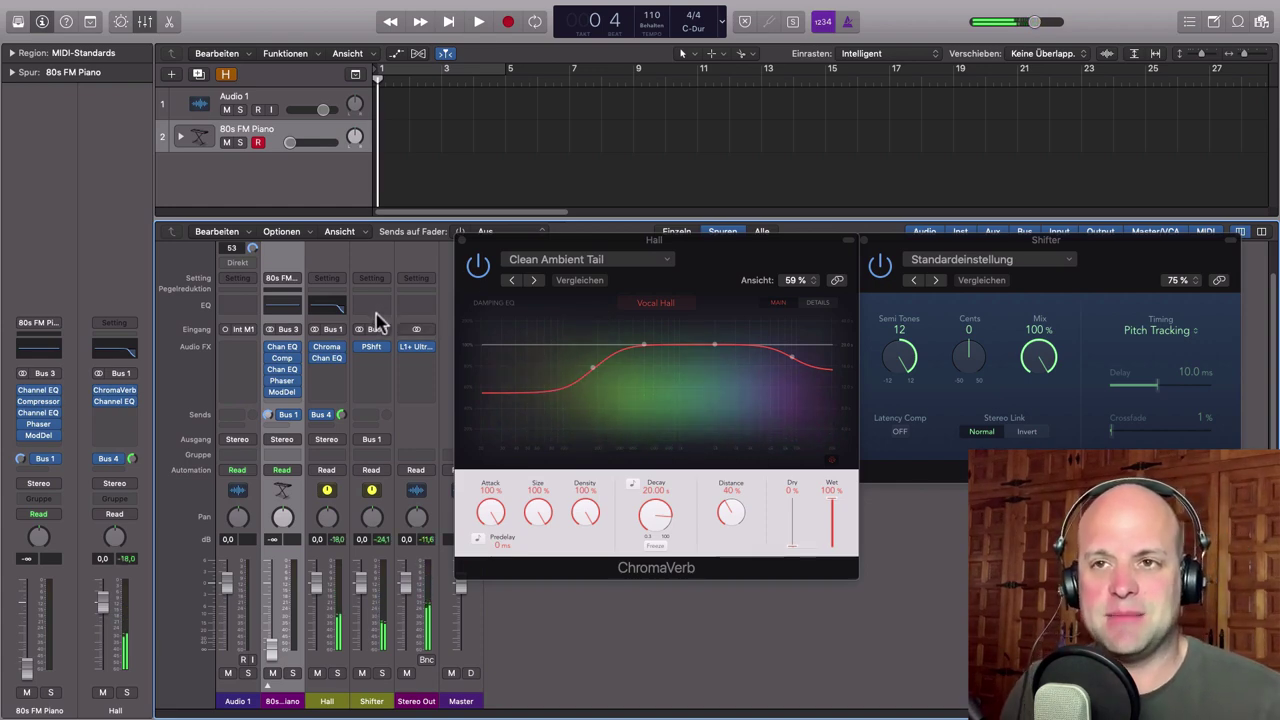
pyautogui.click(331, 359)
pyautogui.moveTo(693, 99); pyautogui.dragTo(790, 10)
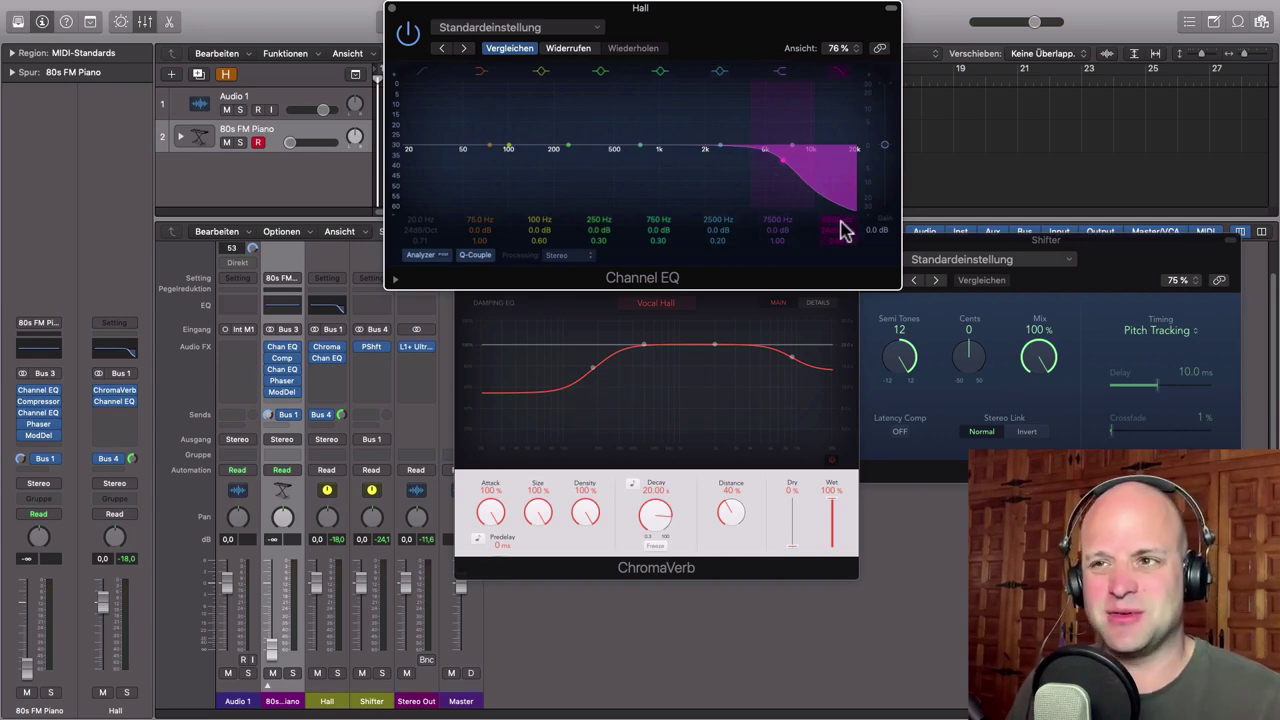
pyautogui.moveTo(783, 166); pyautogui.dragTo(800, 166)
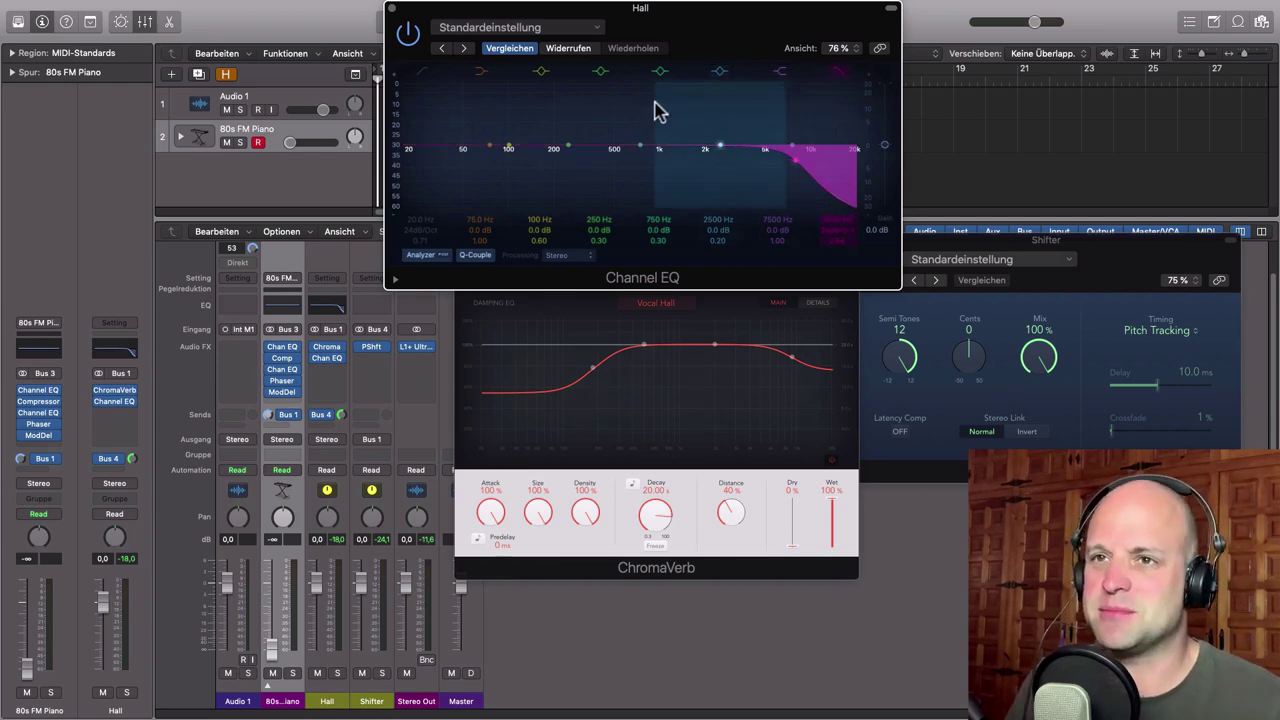
pyautogui.click(392, 8)
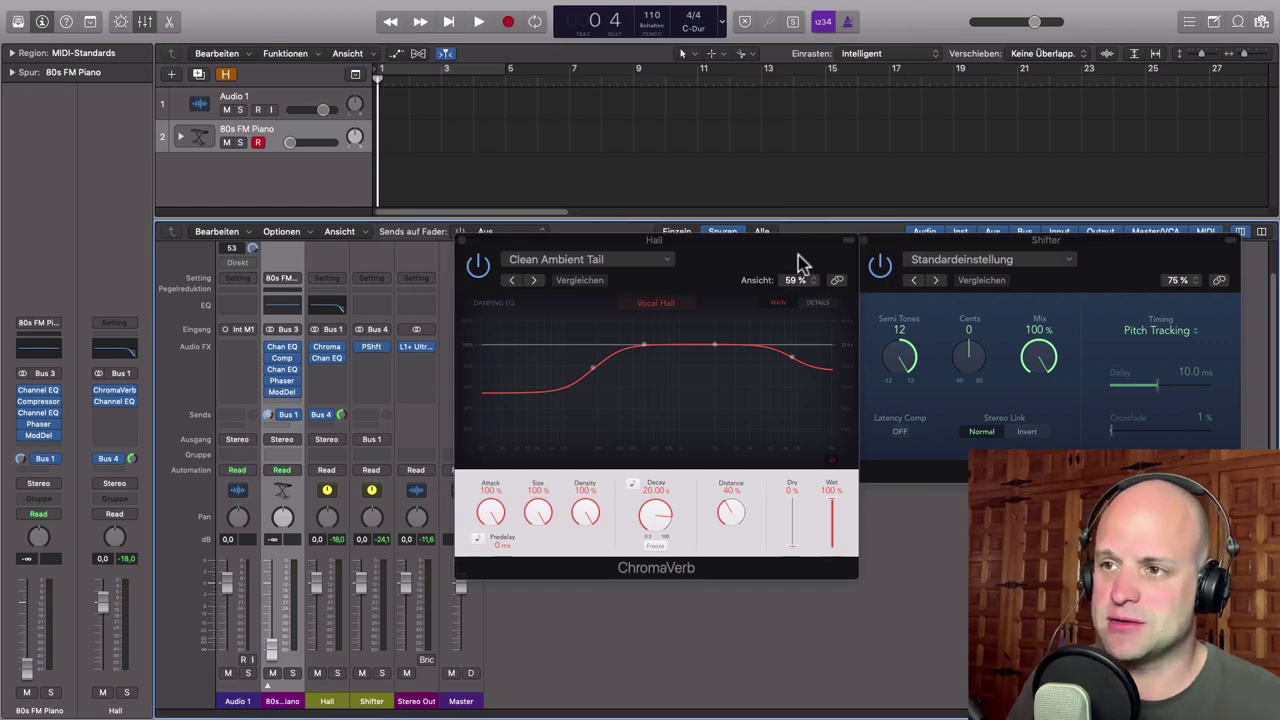
# Step: Switch the Pitch Shifter's timing to Manual and set its delay to 60.0 ms
pyautogui.moveTo(798, 256); pyautogui.dragTo(772, 214)
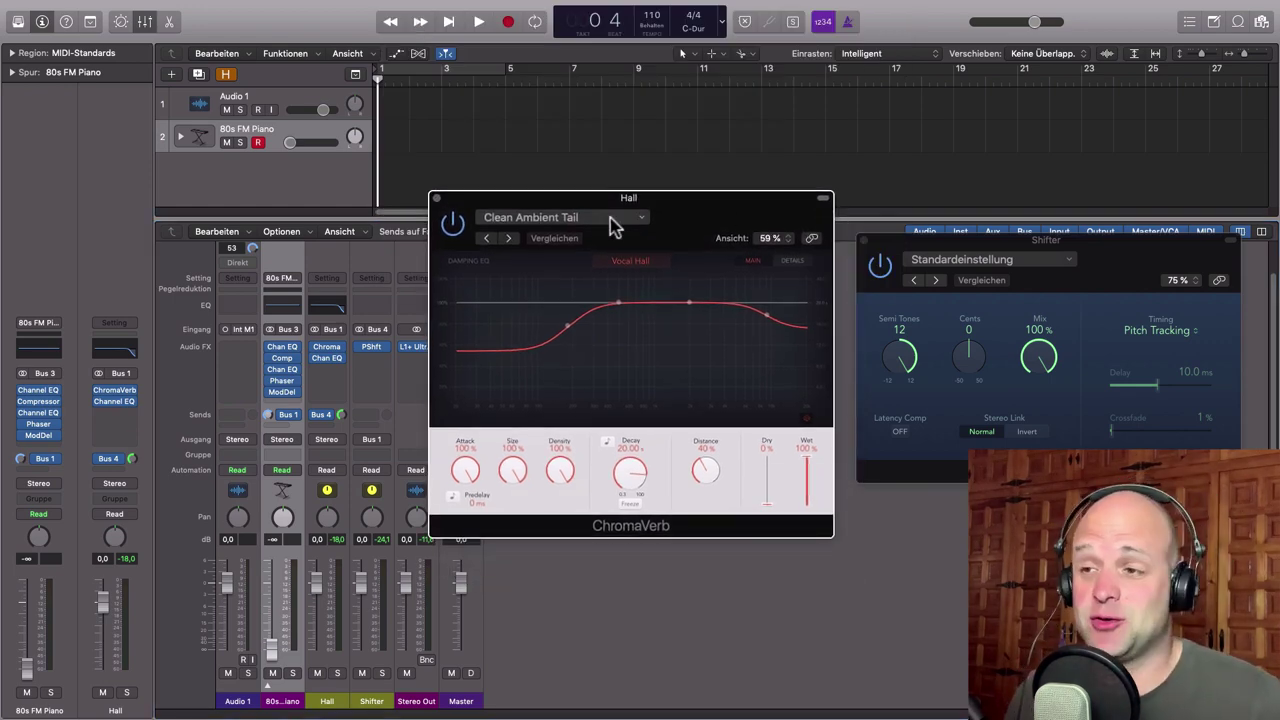
pyautogui.moveTo(1151, 241); pyautogui.dragTo(1136, 228)
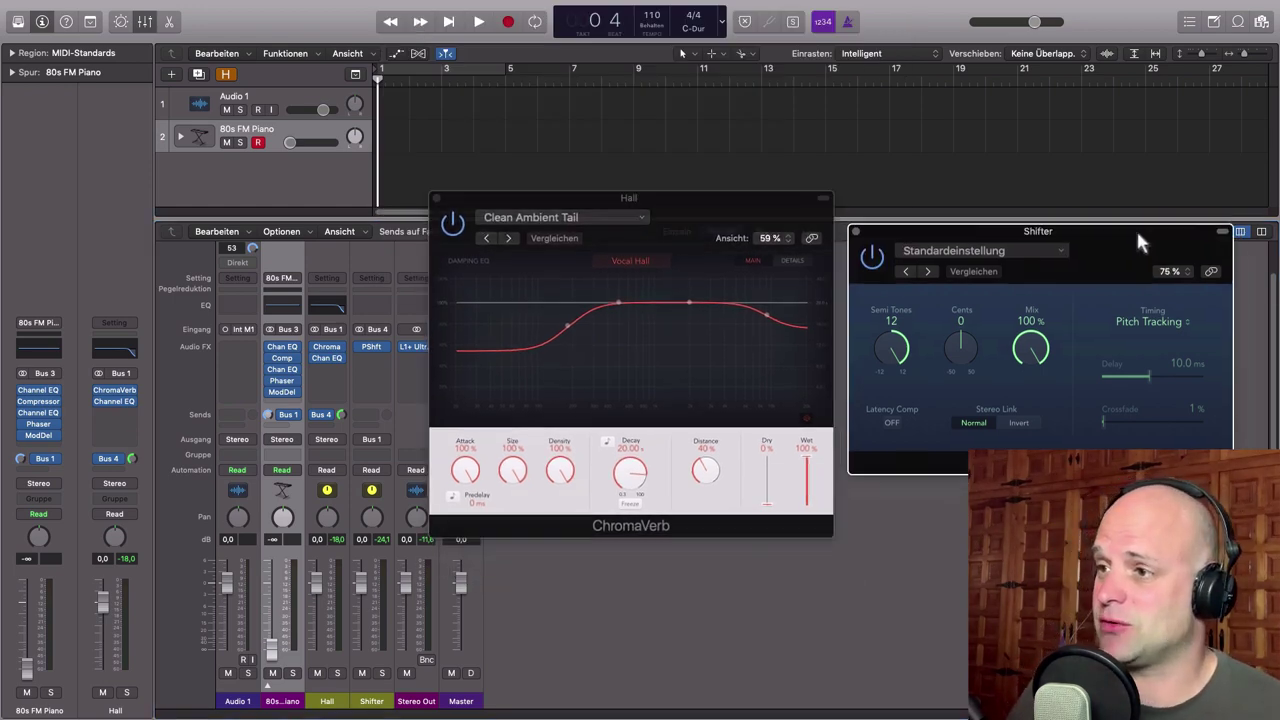
pyautogui.click(1180, 322)
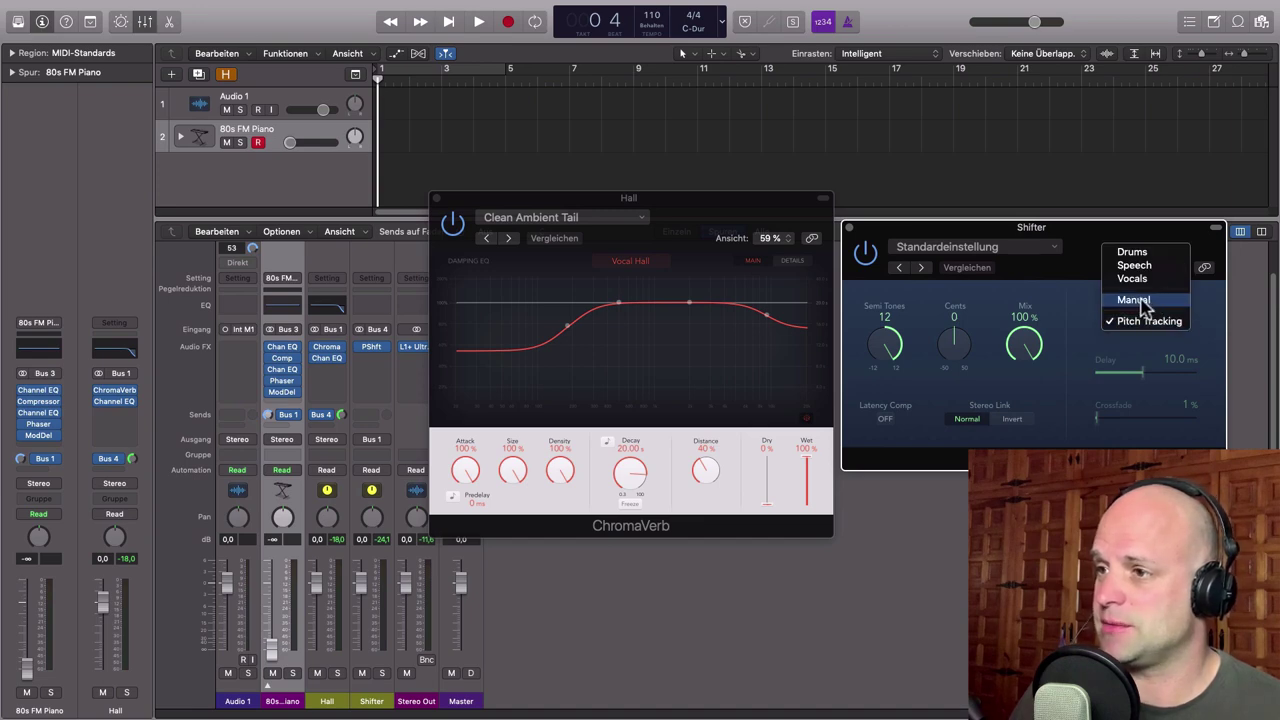
pyautogui.click(1143, 299)
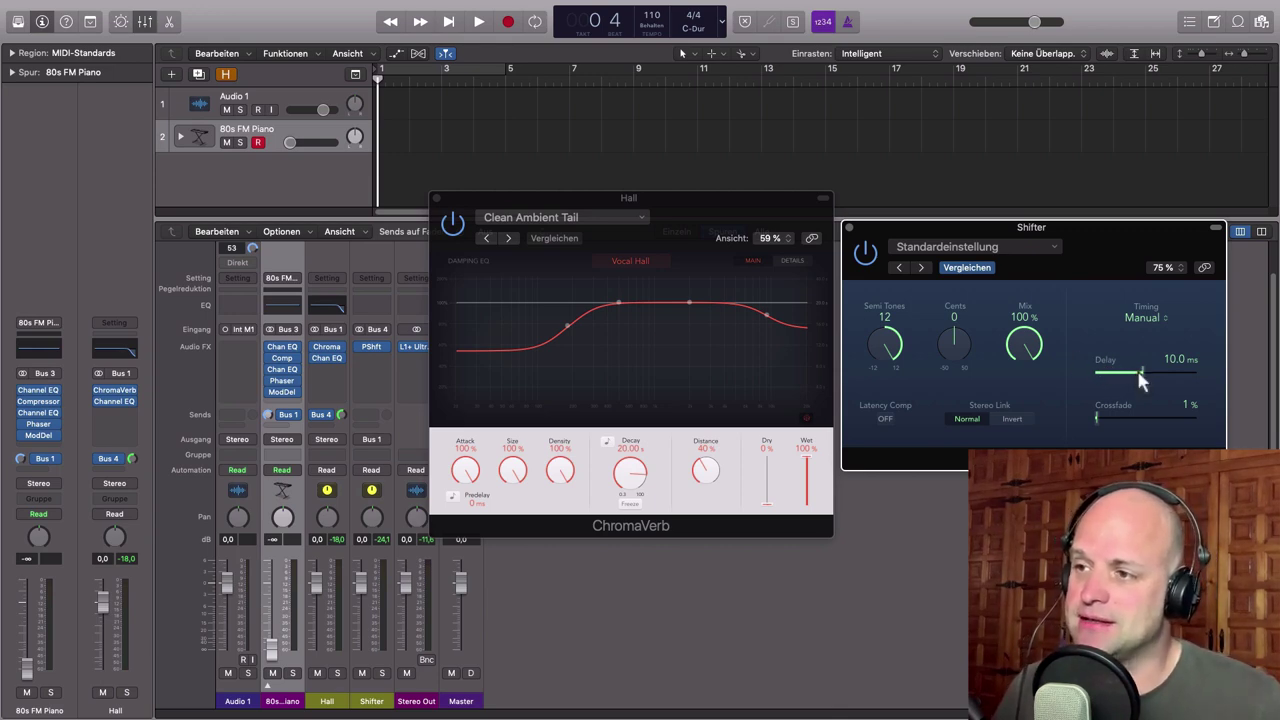
pyautogui.moveTo(1139, 373); pyautogui.dragTo(1194, 378)
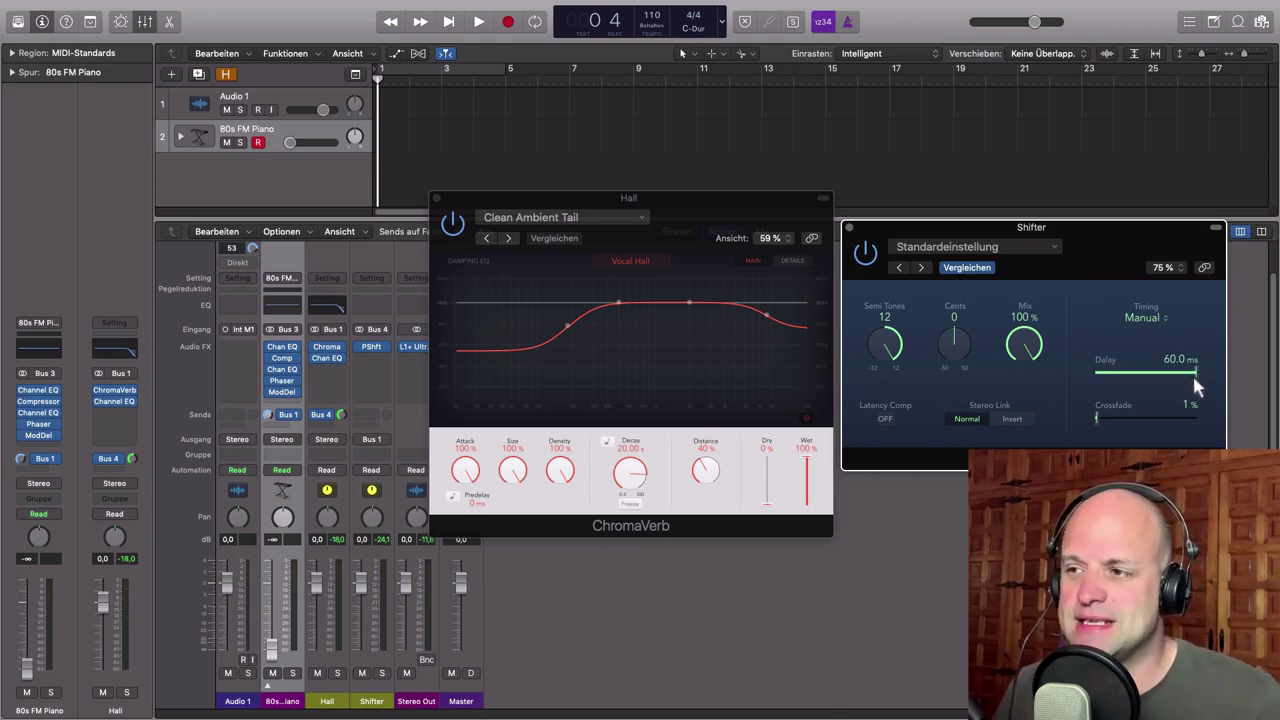
# Step: Arrange the Hall ChromaVerb and Shifter Pitch Shifter windows side by side, clear of the Hall and Shifter channel strips
pyautogui.moveTo(945, 227); pyautogui.dragTo(1026, 215)
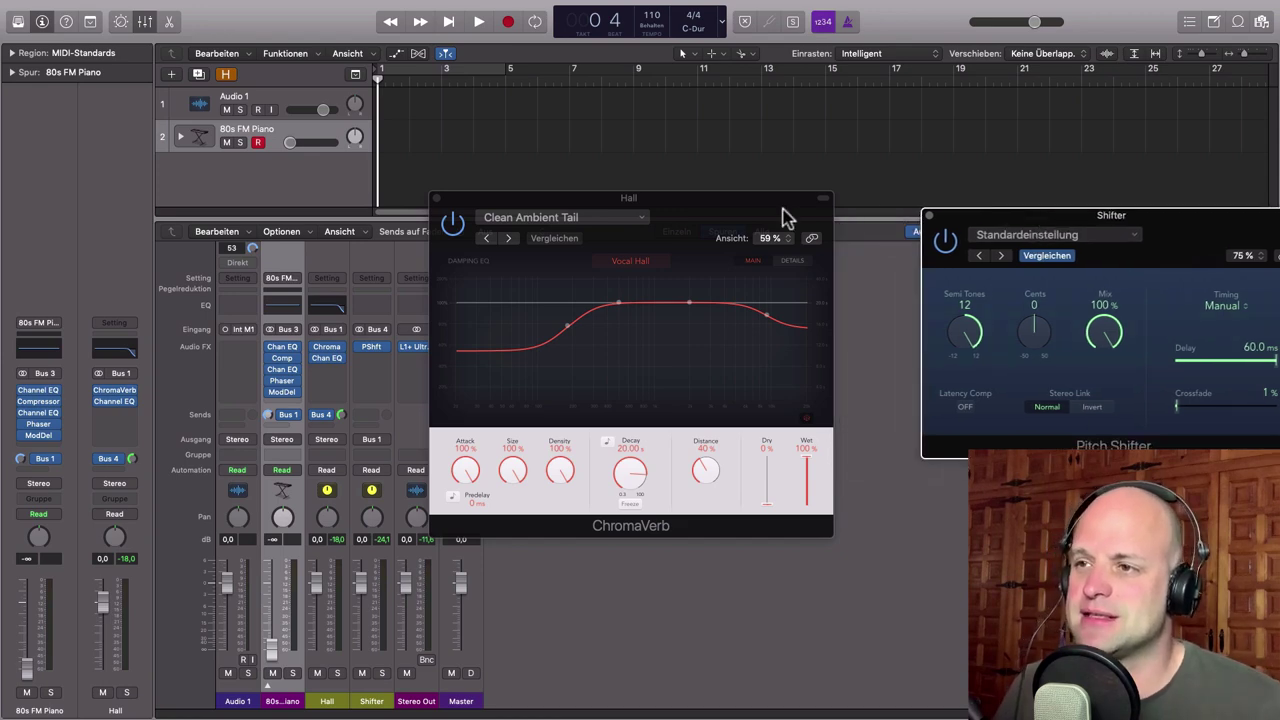
pyautogui.moveTo(785, 218); pyautogui.dragTo(809, 243)
pyautogui.moveTo(991, 223); pyautogui.dragTo(930, 235)
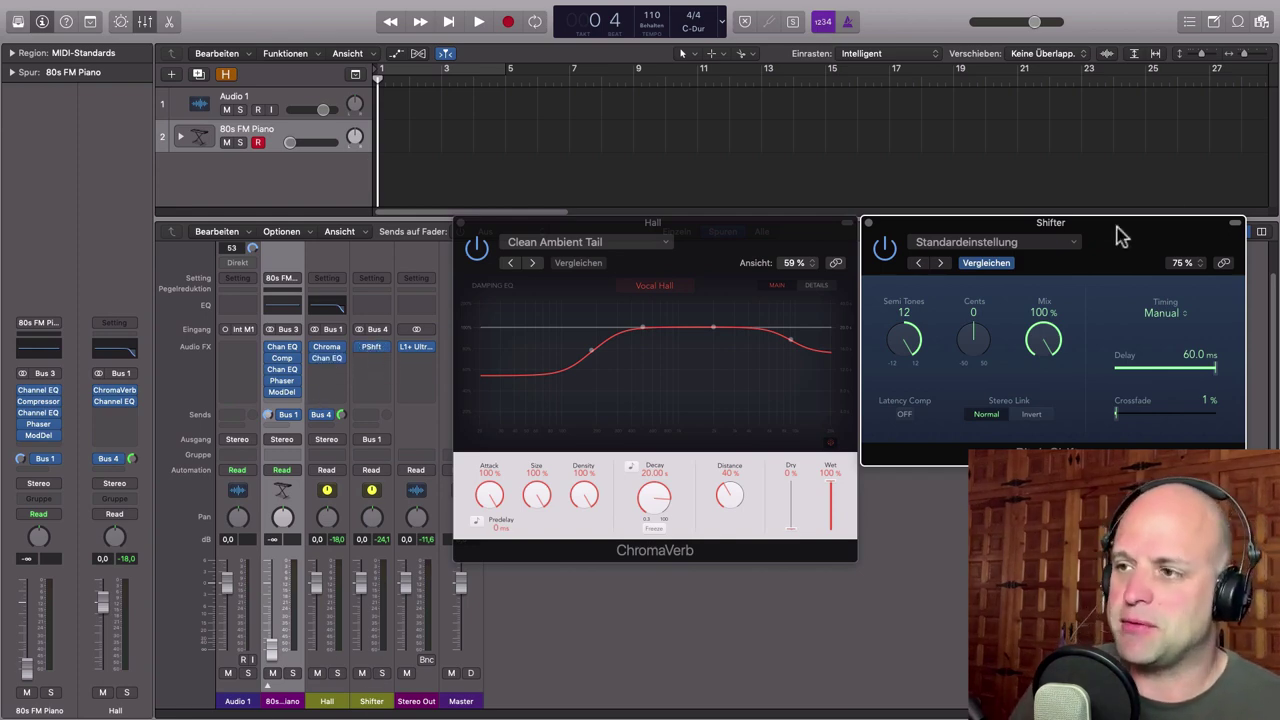
pyautogui.moveTo(1104, 248); pyautogui.dragTo(1110, 255)
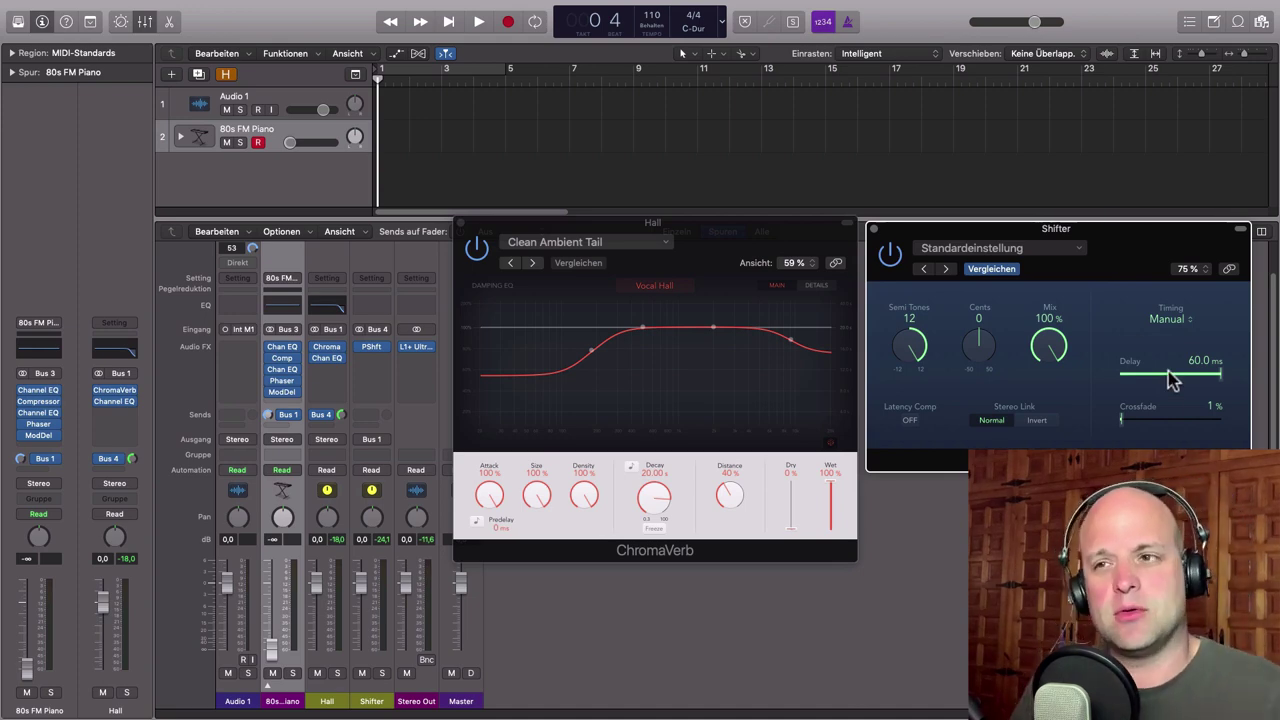
# Step: Raise the 80s FM Piano fader to 0.3 dB to audition the dry signal with the shimmer, and lower it fully again
pyautogui.moveTo(8, 28)
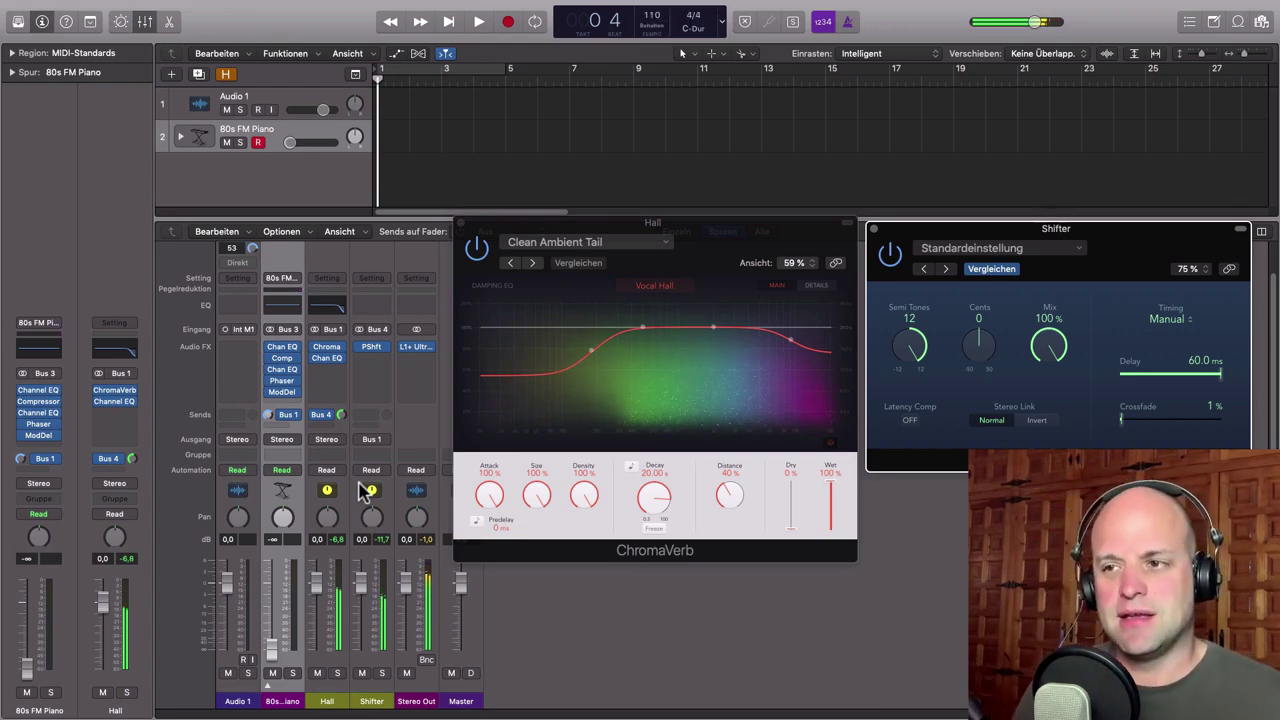
pyautogui.press('space')
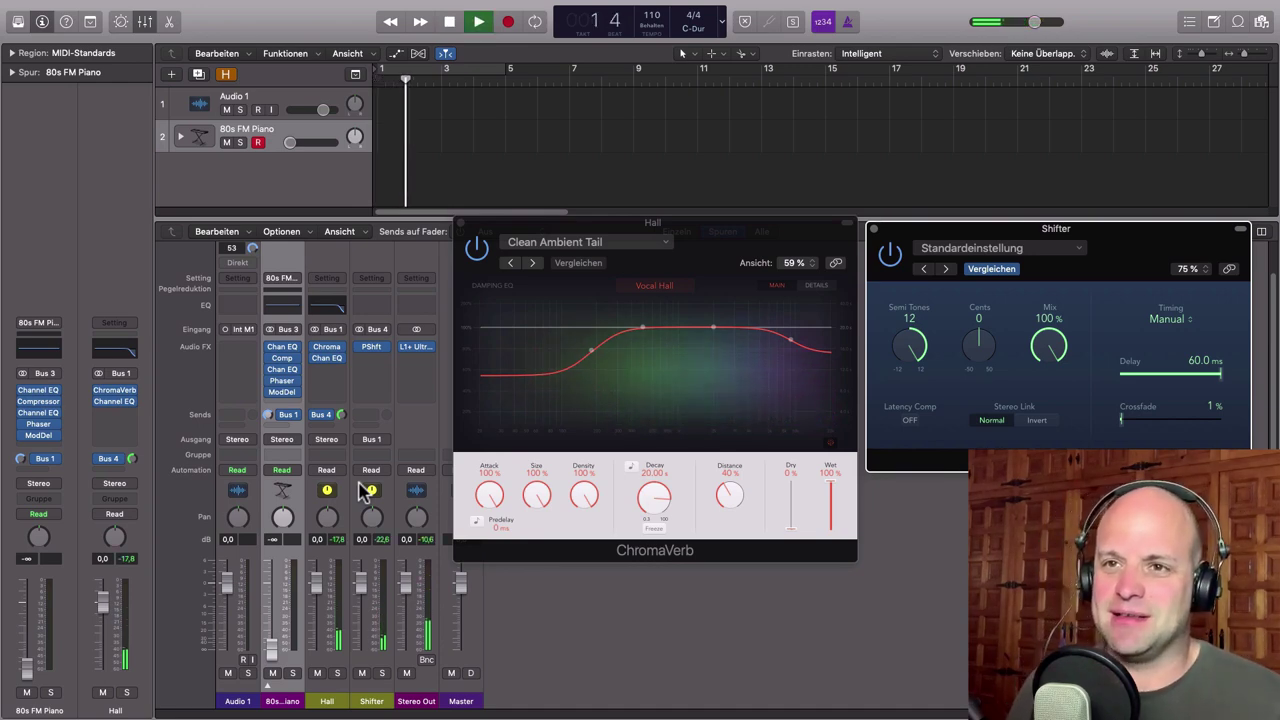
pyautogui.press('space')
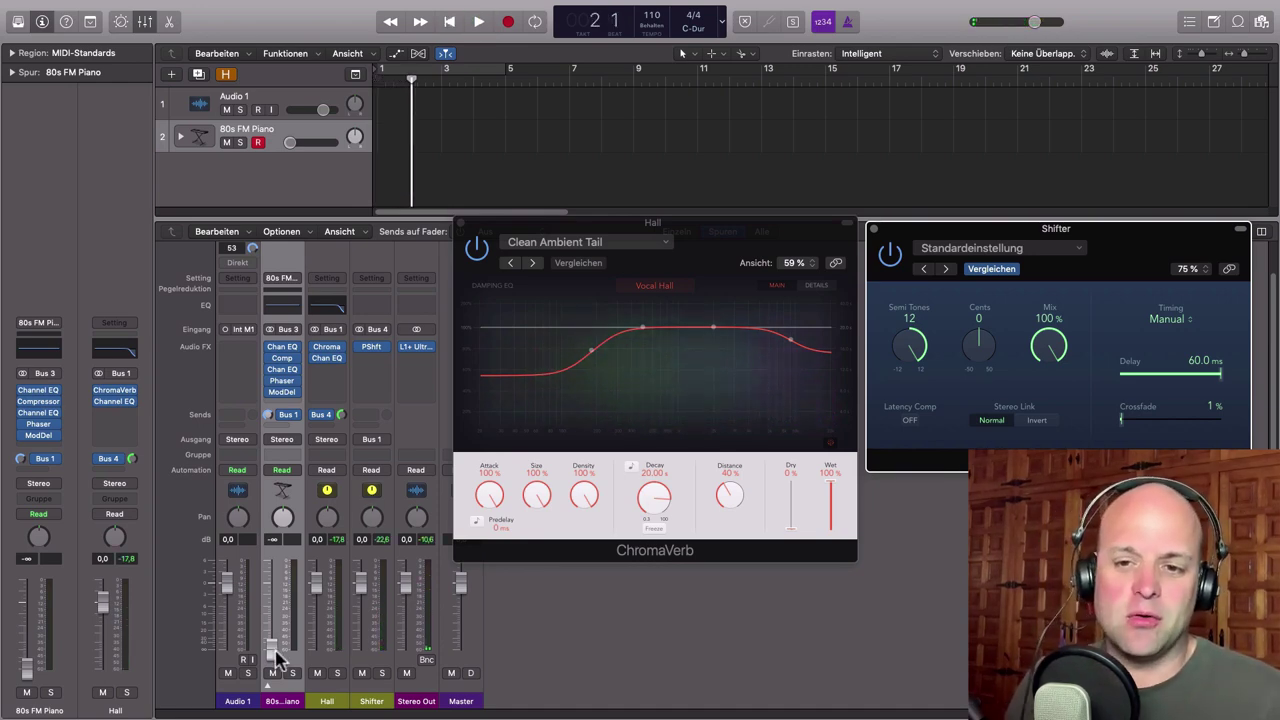
pyautogui.moveTo(278, 655); pyautogui.dragTo(270, 585)
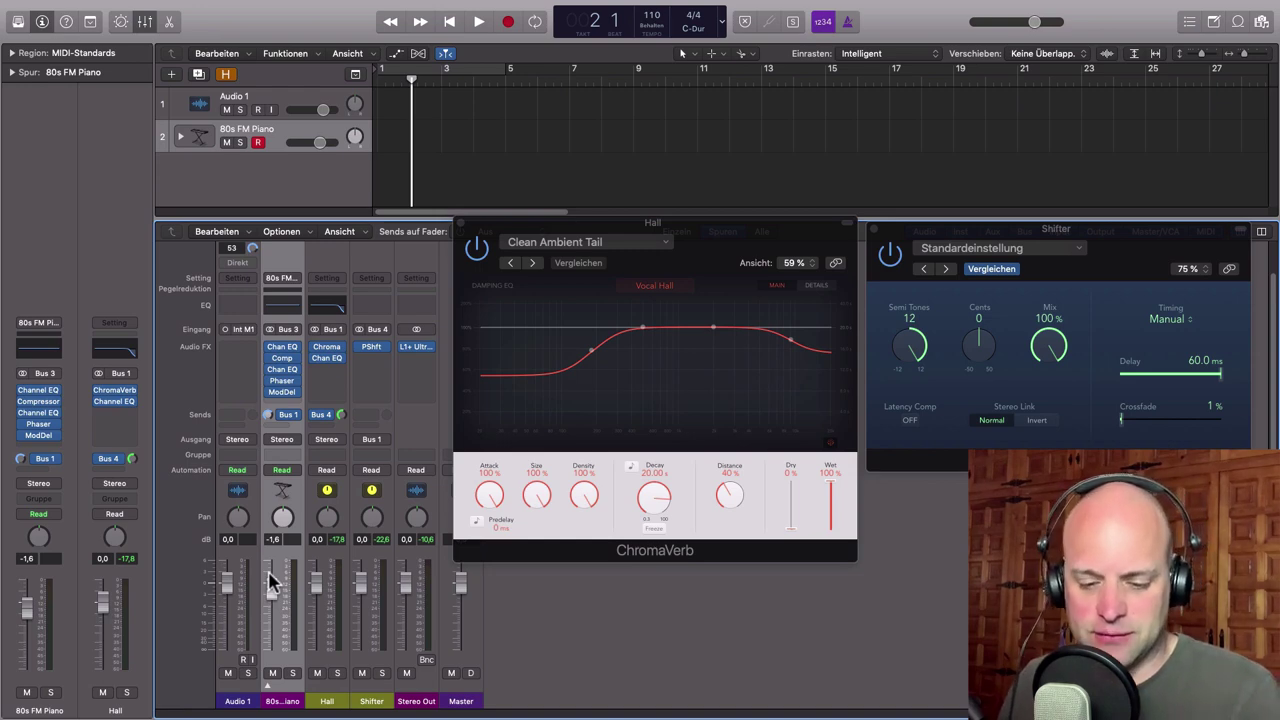
pyautogui.moveTo(272, 594); pyautogui.dragTo(272, 581)
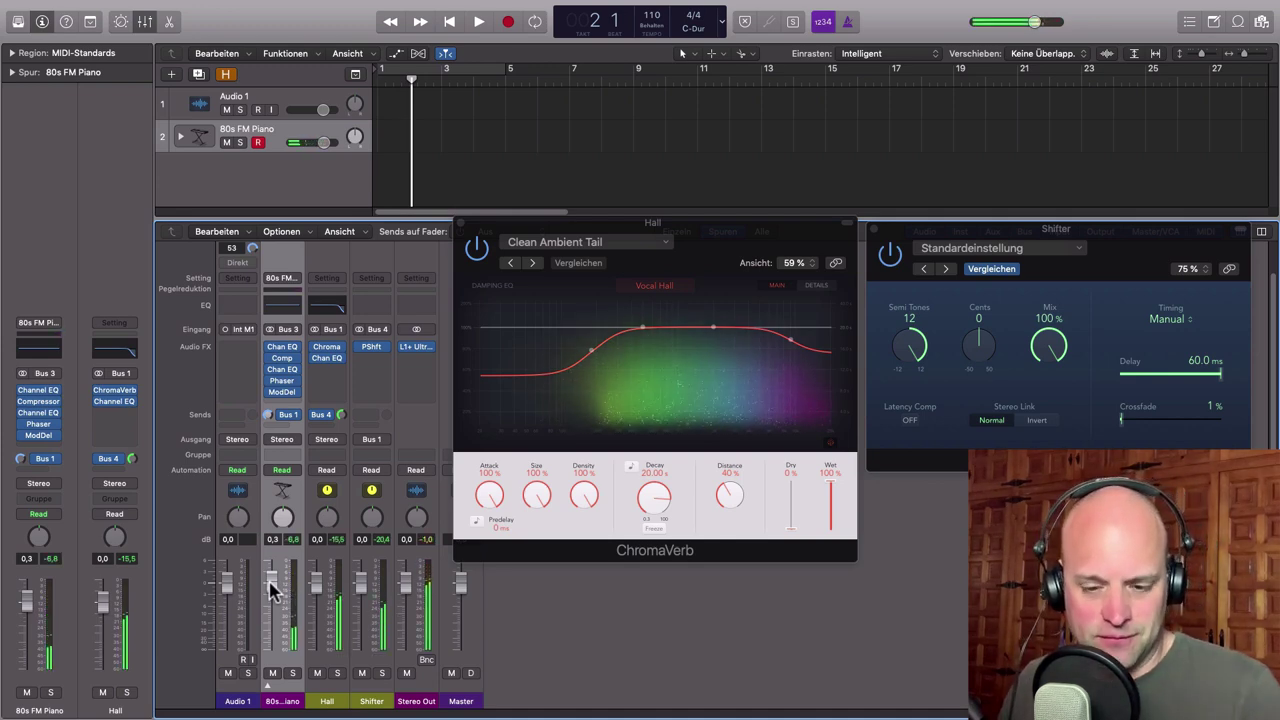
pyautogui.press('Return')
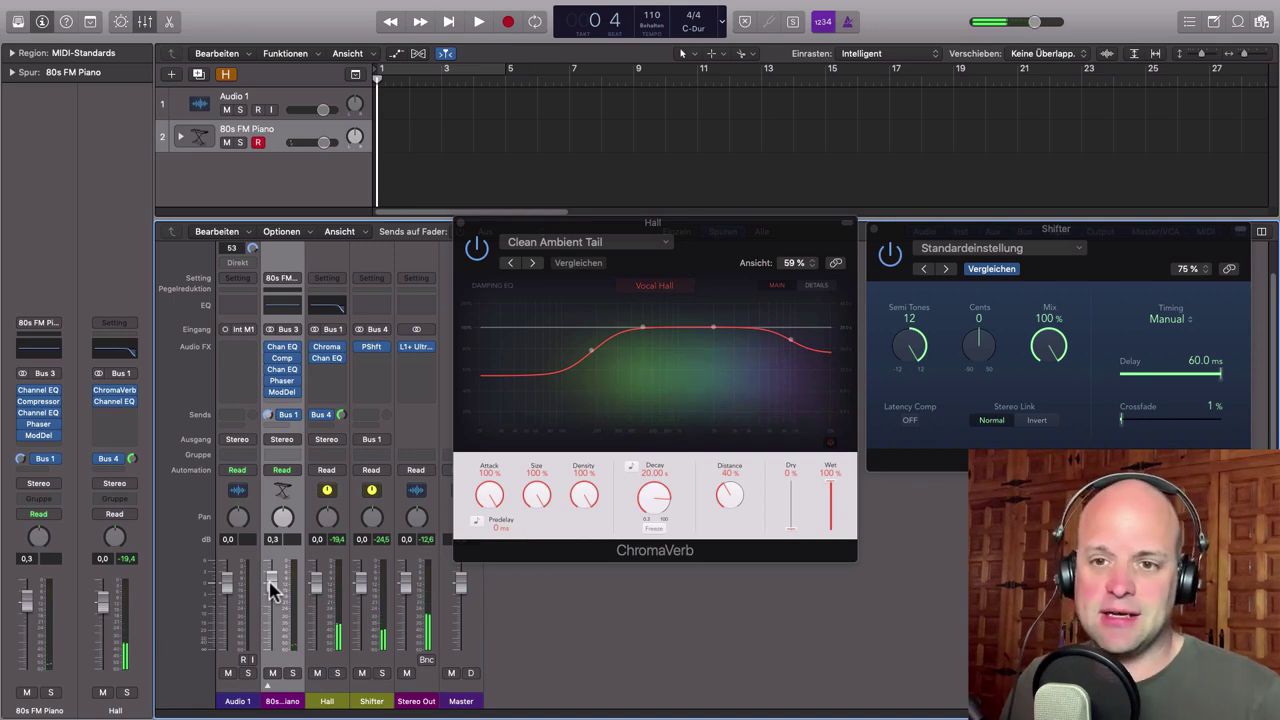
pyautogui.moveTo(275, 590); pyautogui.dragTo(272, 650)
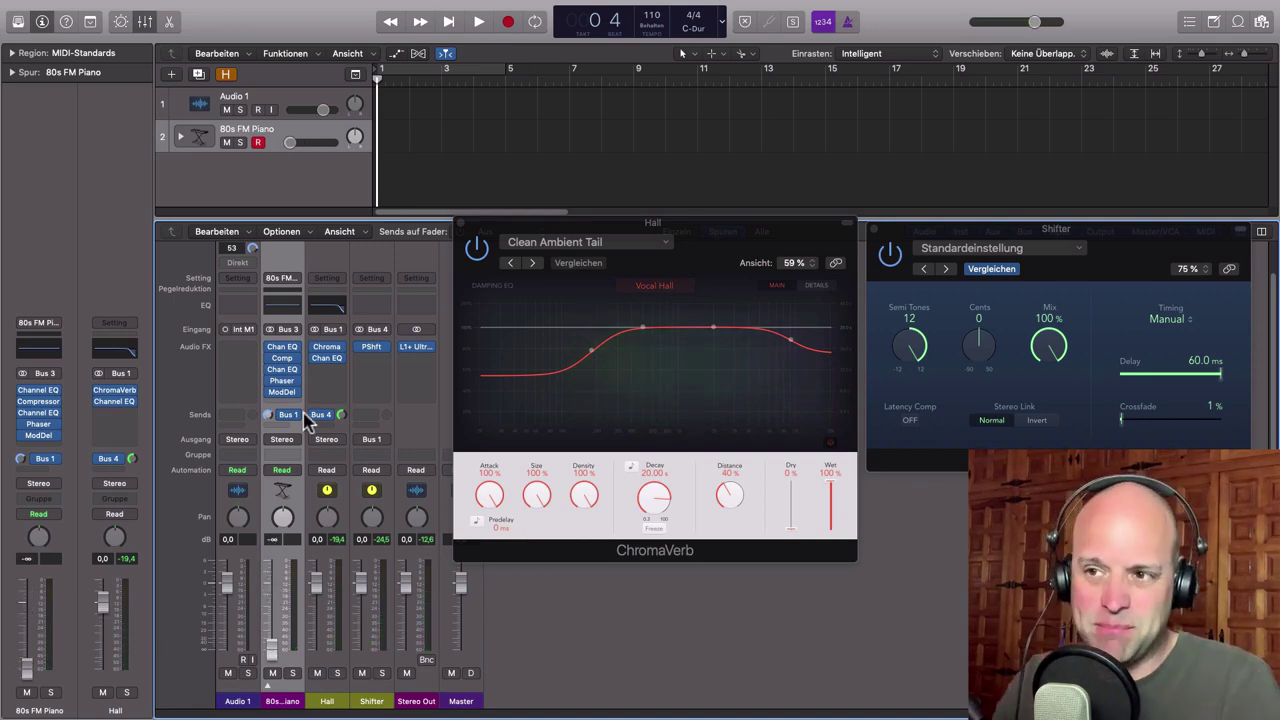
# Step: Close the Hall ChromaVerb window, shift the Pitch Shifter window aside, and reopen the Hall channel's ChromaVerb beside it
pyautogui.click(460, 223)
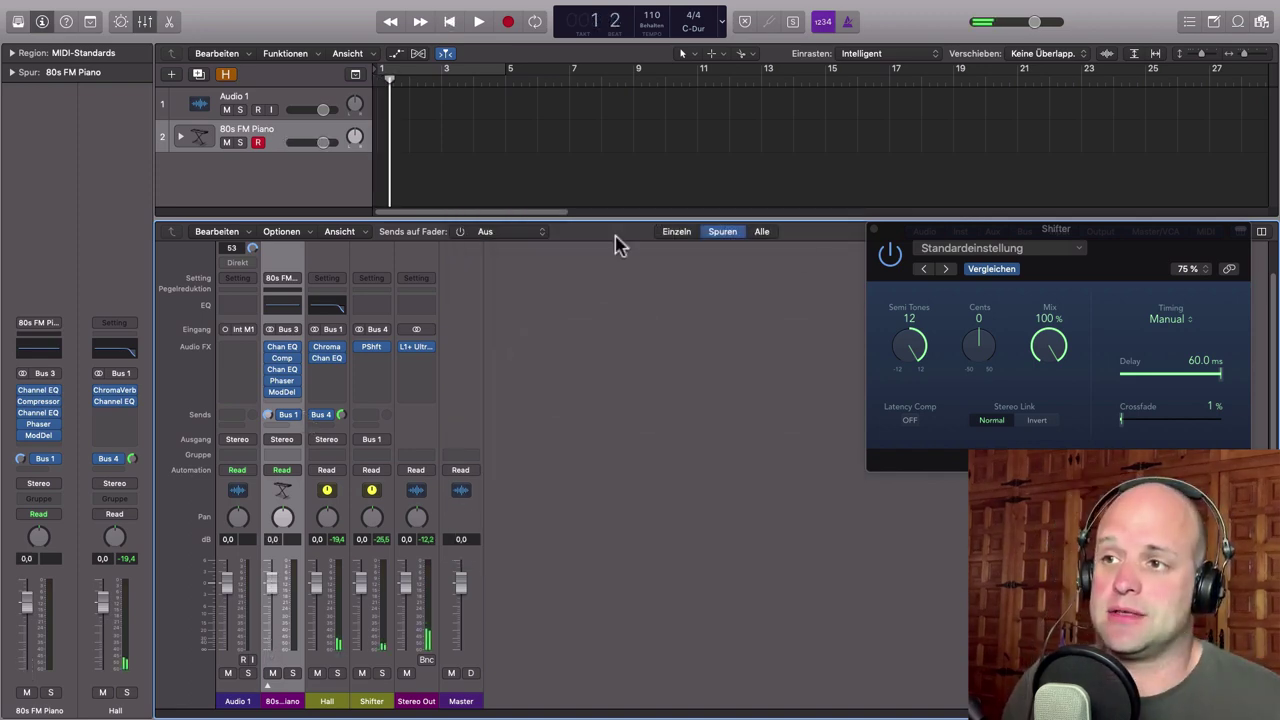
pyautogui.moveTo(953, 228); pyautogui.dragTo(978, 230)
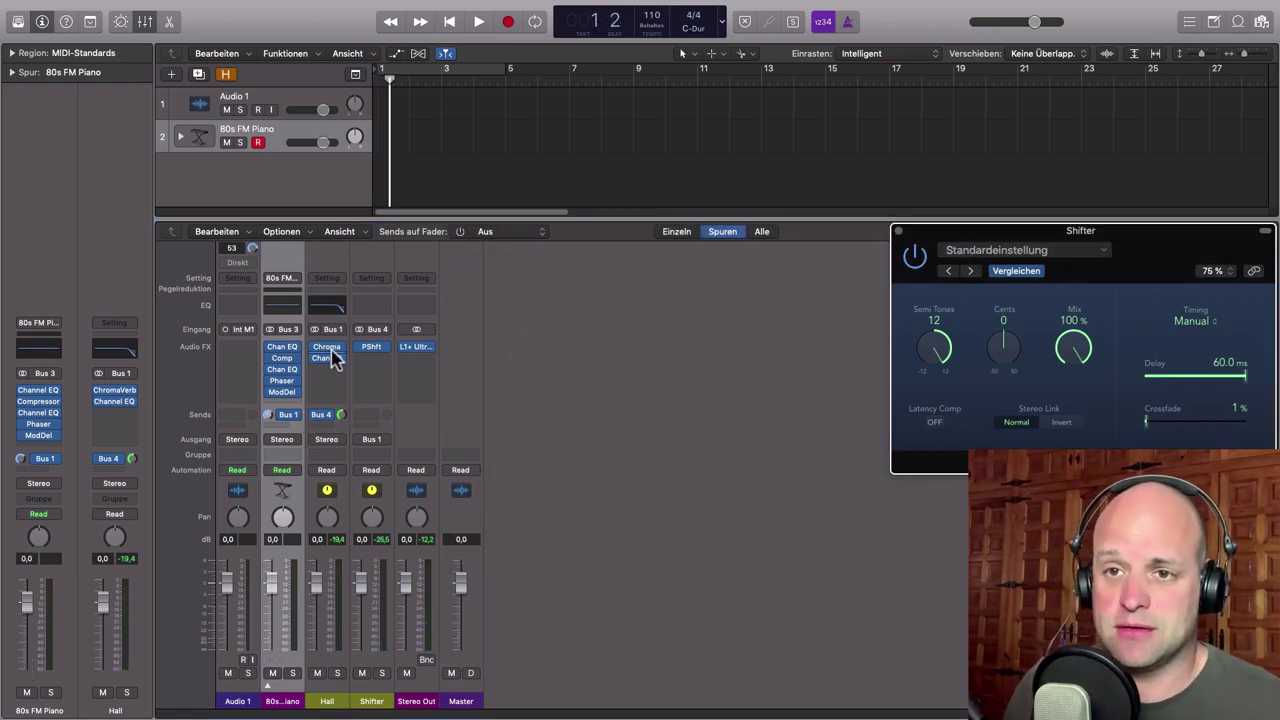
pyautogui.click(327, 348)
pyautogui.moveTo(768, 245); pyautogui.dragTo(795, 240)
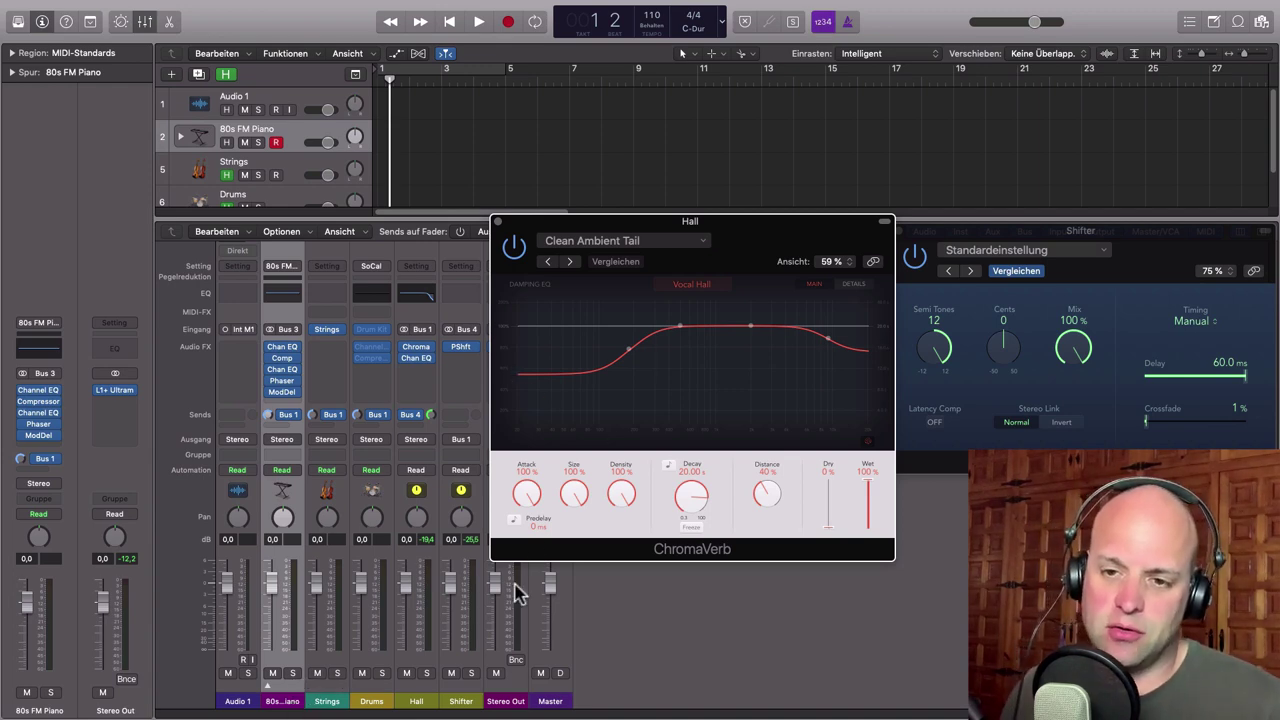
# Step: Open Studio Strings on the Strings channel to audition it through the shimmer reverb, and close the instrument window
pyautogui.click(327, 701)
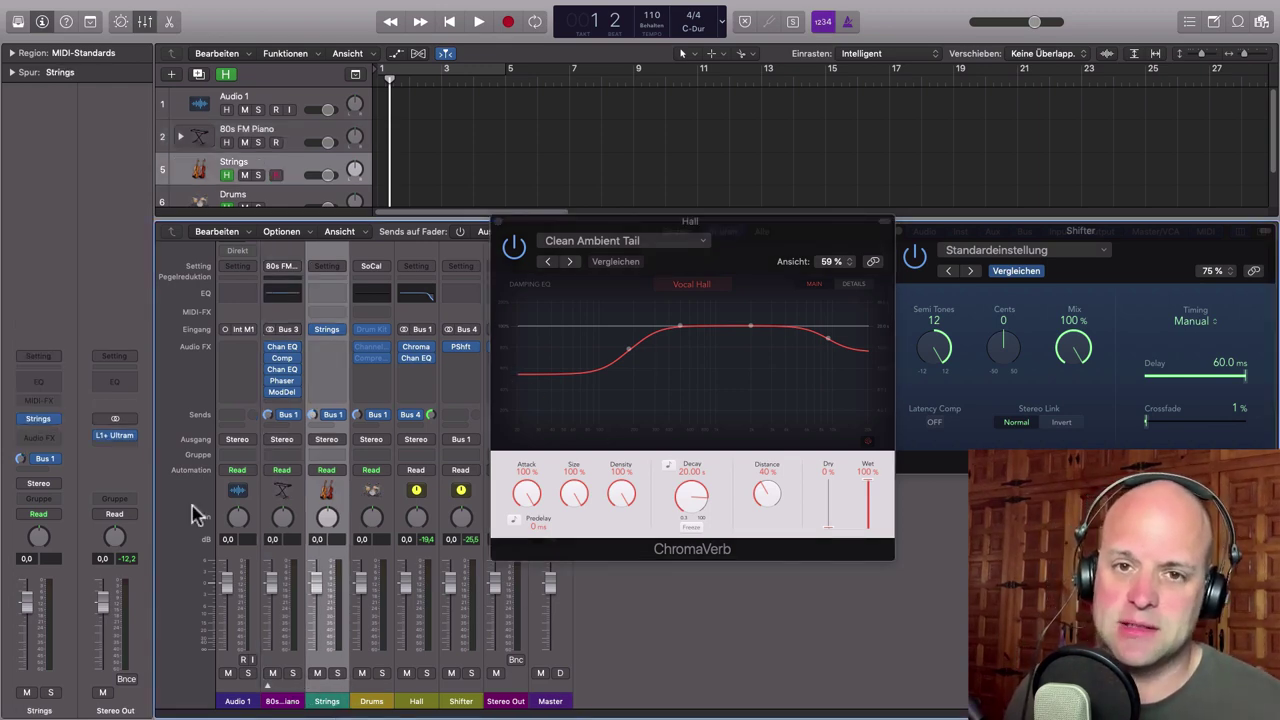
pyautogui.click(40, 420)
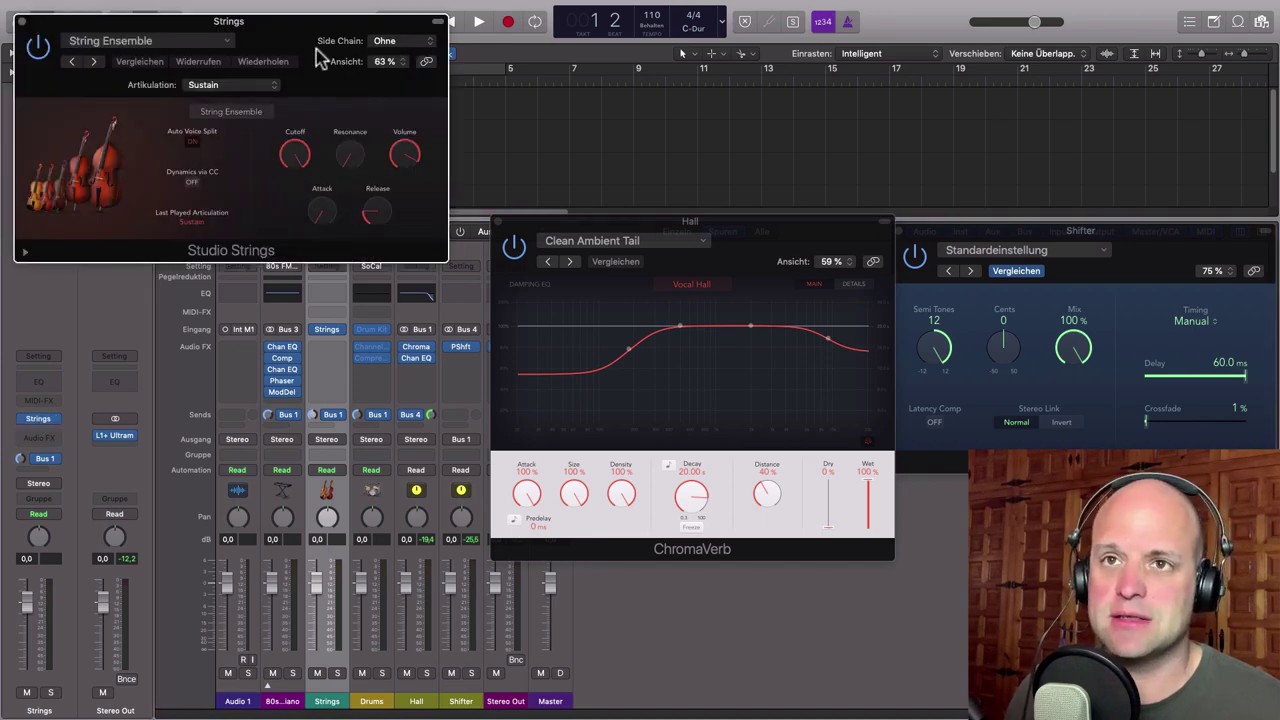
pyautogui.moveTo(302, 19); pyautogui.dragTo(309, 5)
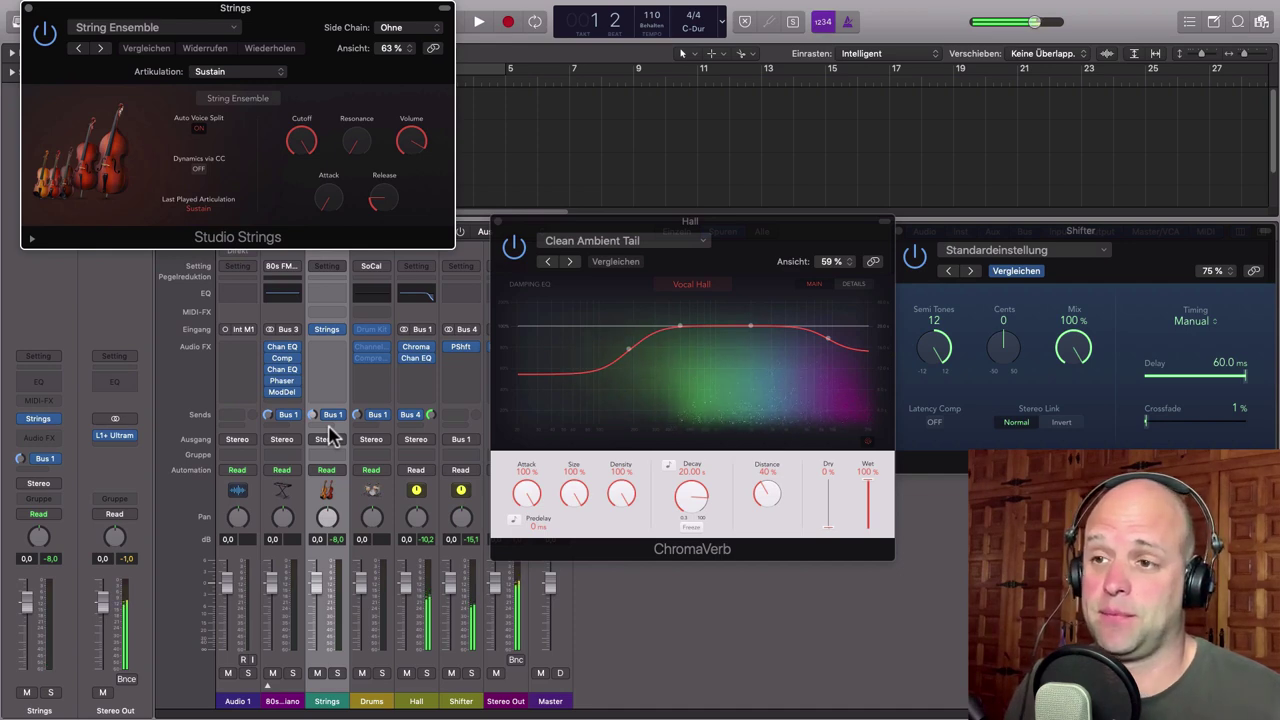
pyautogui.press('space')
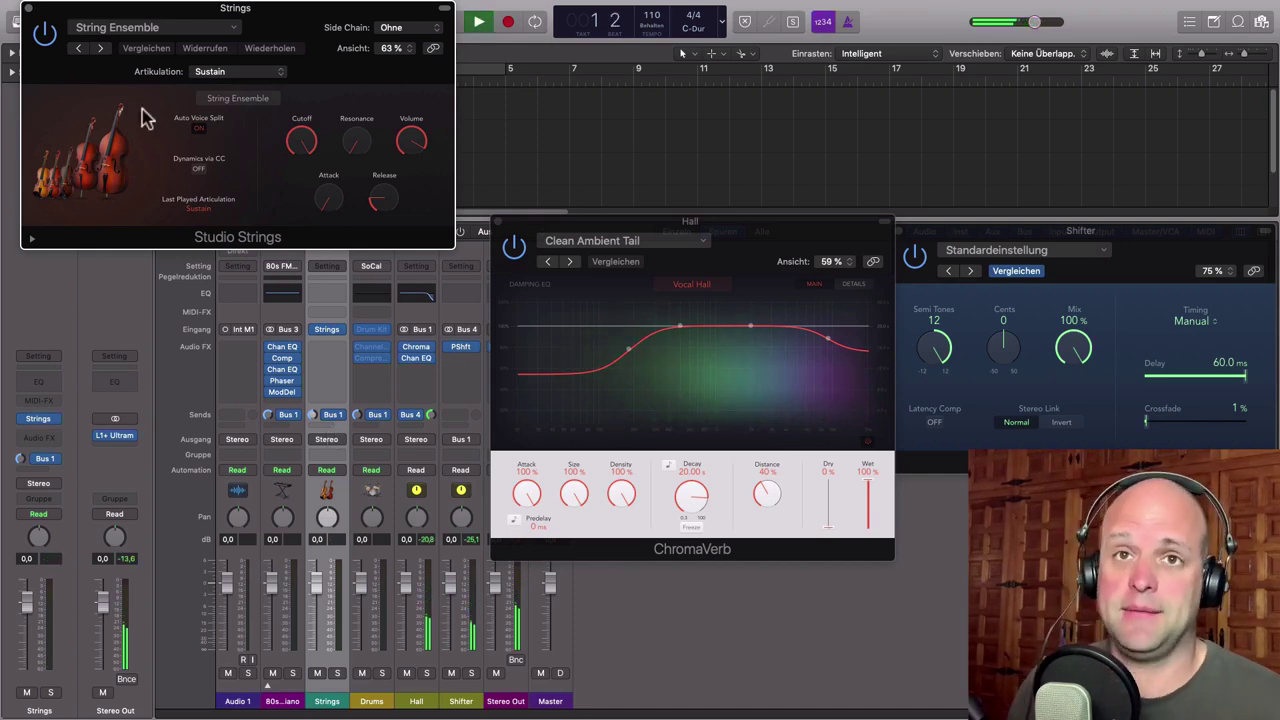
pyautogui.click(29, 8)
# Step: Load Drum Kit Designer on the Drums channel and trigger its kick drum through the shimmer reverb, closing the instrument window when done
pyautogui.click(375, 704)
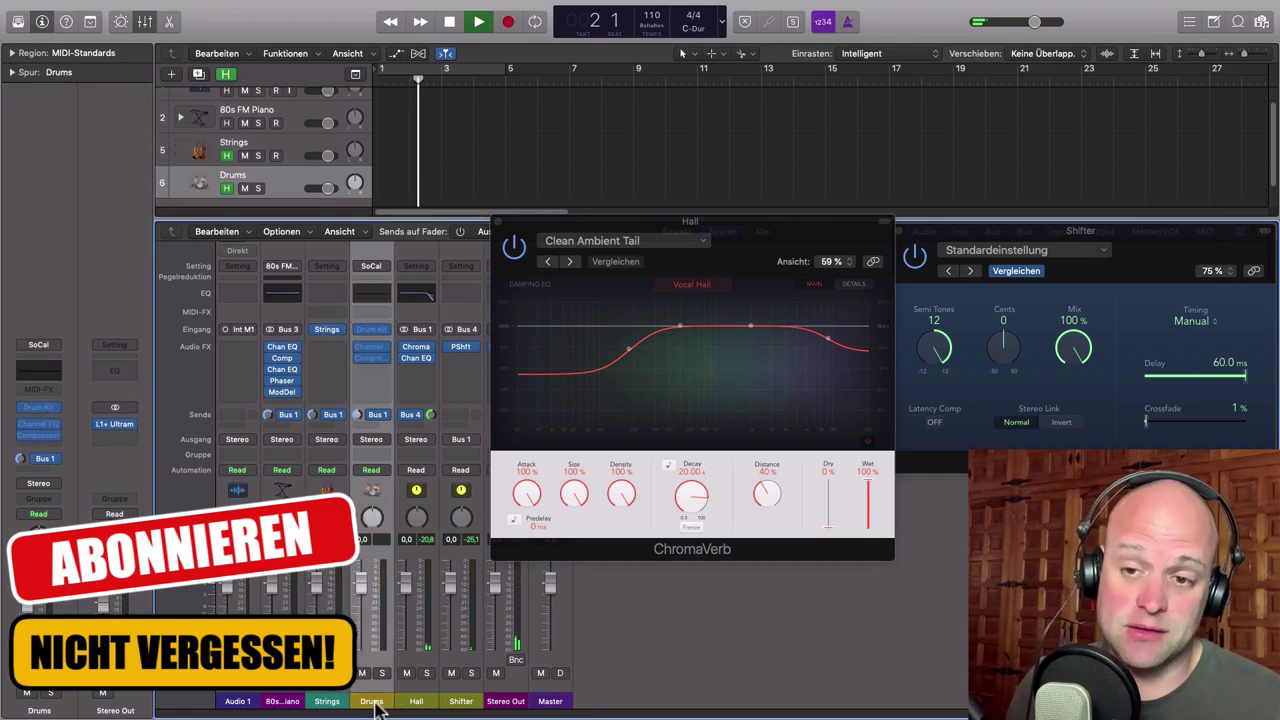
pyautogui.press('space')
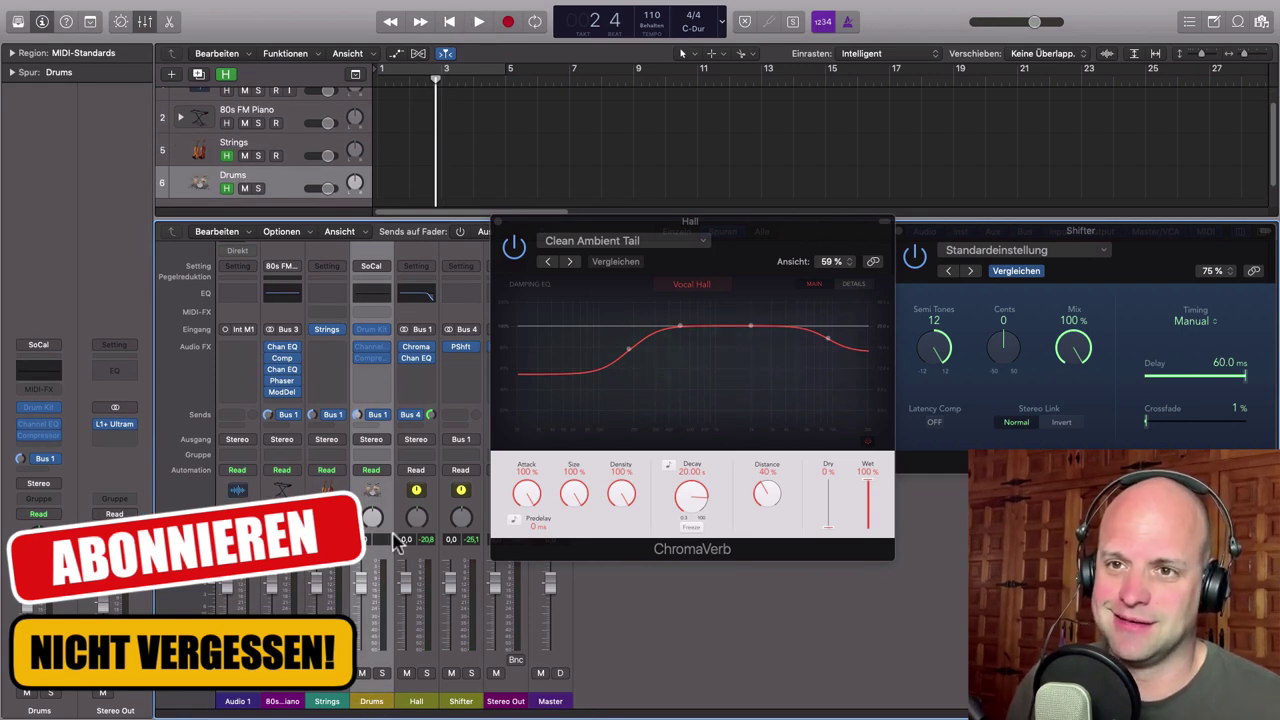
pyautogui.click(374, 330)
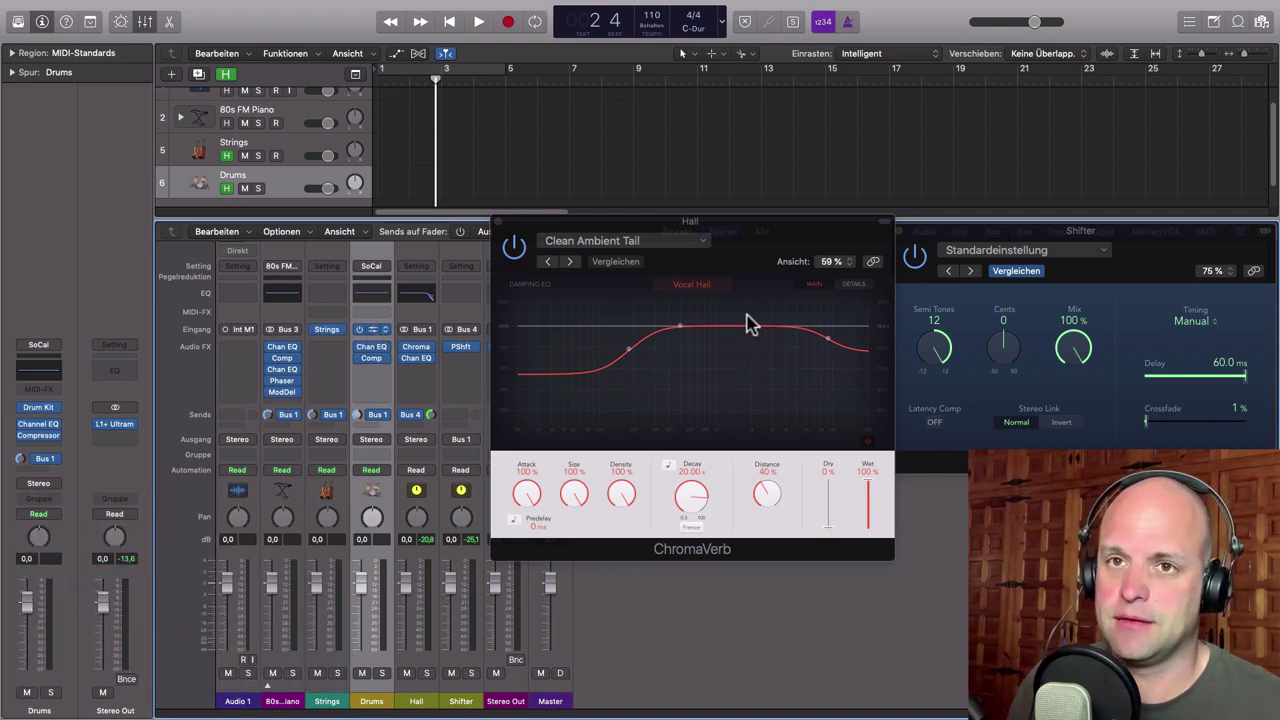
pyautogui.click(229, 253)
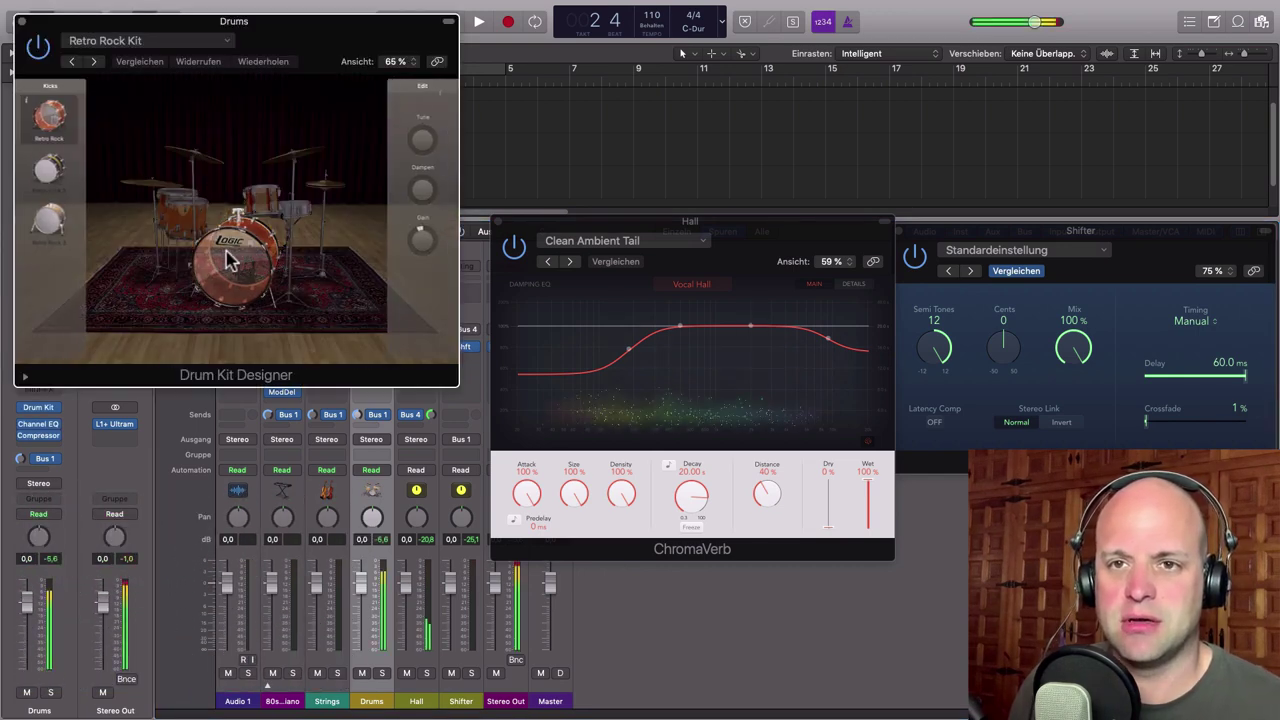
pyautogui.click(22, 20)
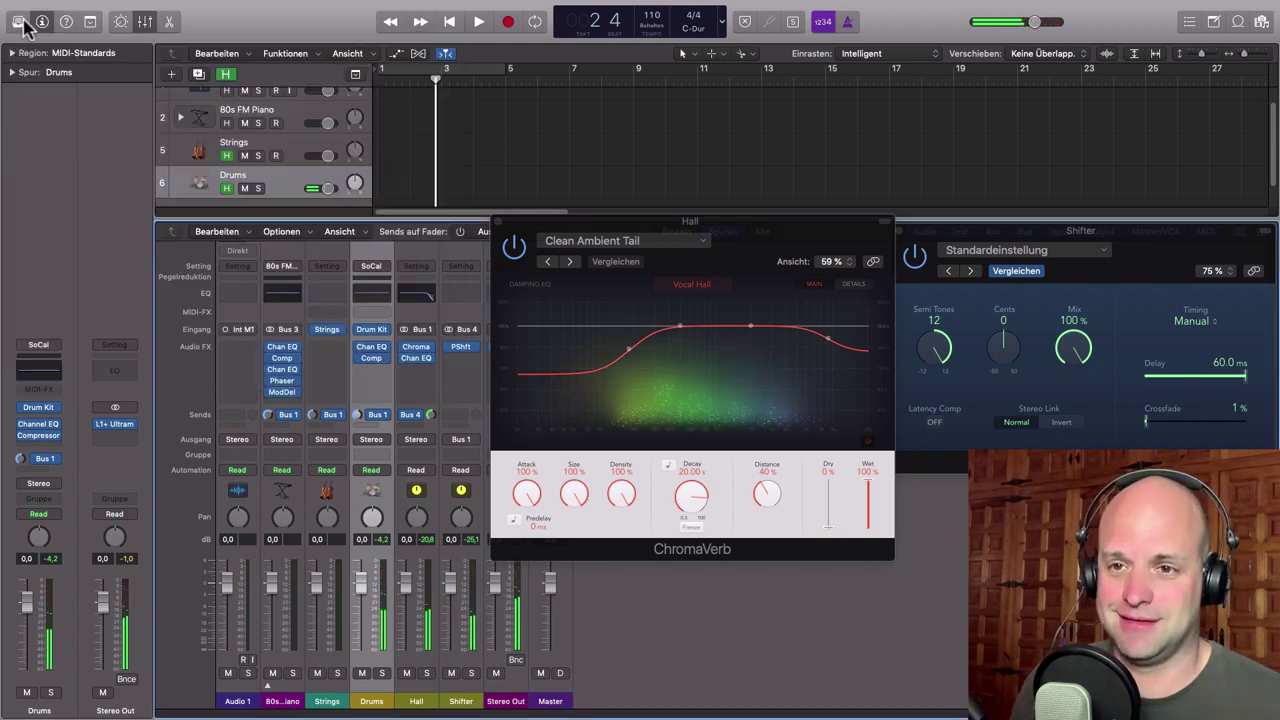
pyautogui.press('space')
pyautogui.press('space')
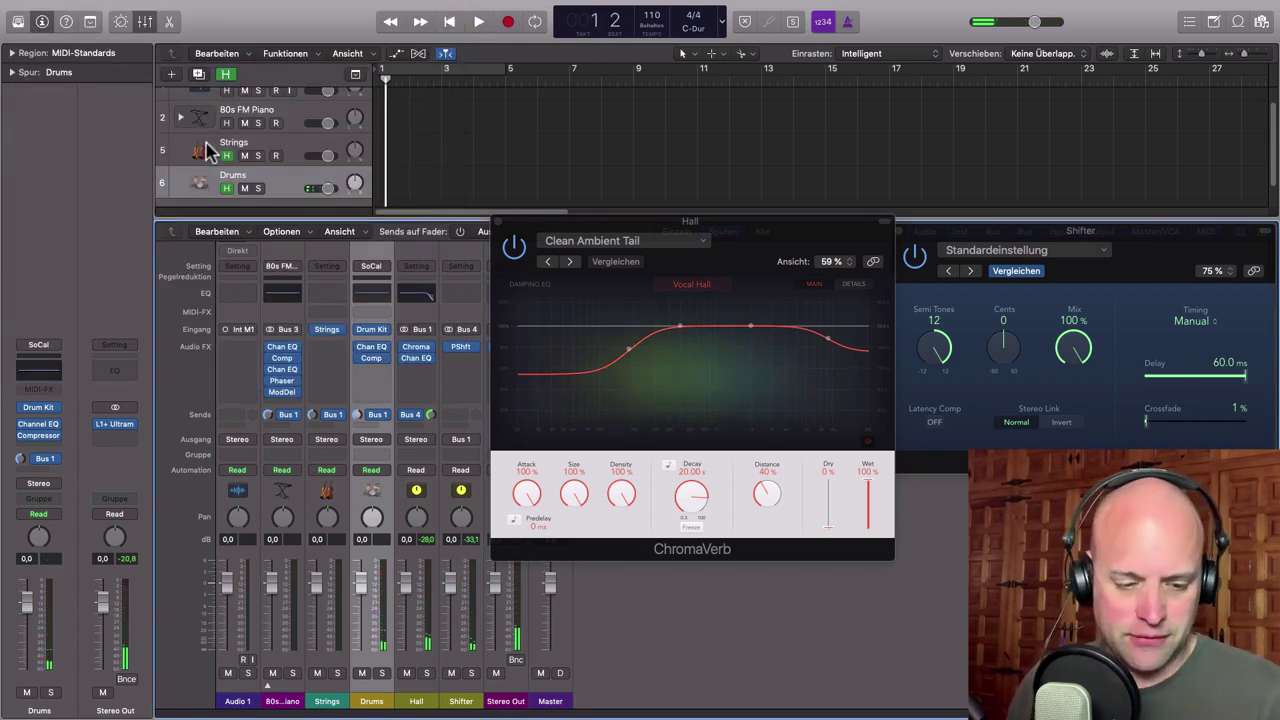